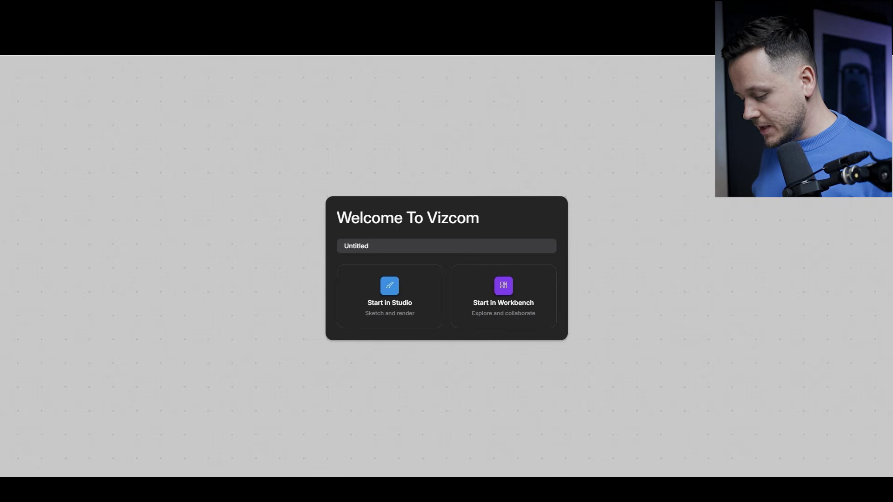
Create a landscape 1920 × 1080 drawing in Studio and check the brush settings
click(379, 297)
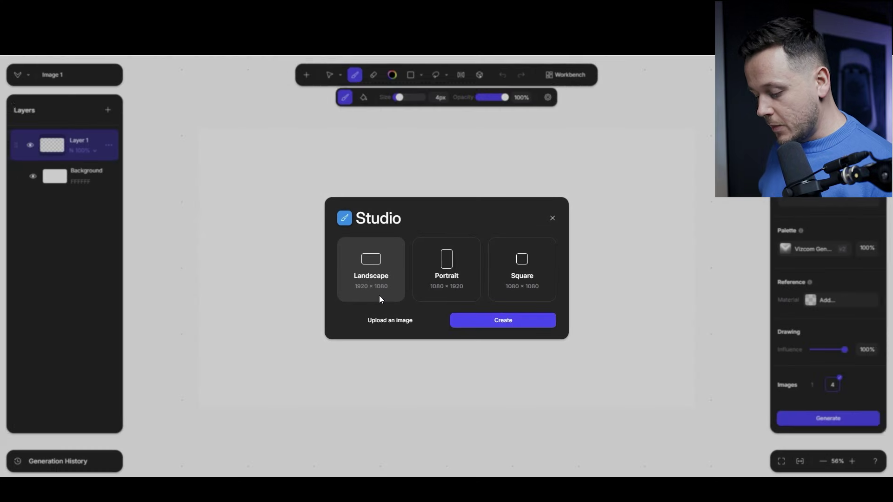
click(486, 321)
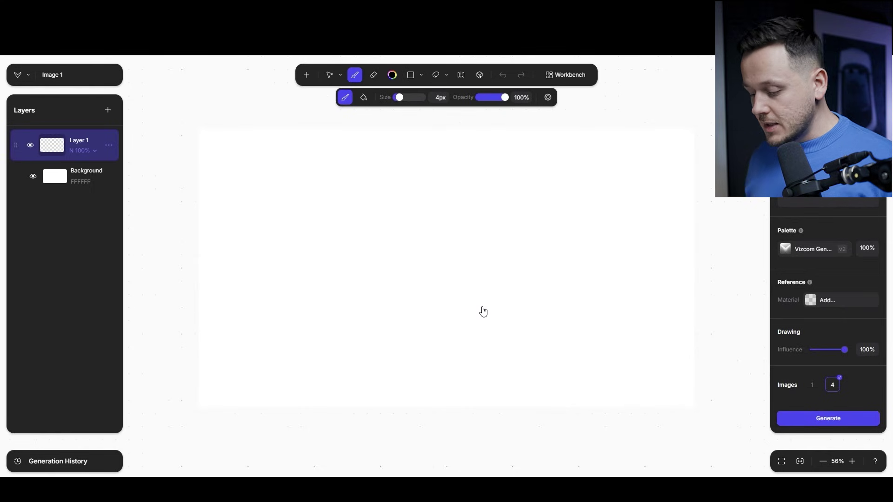
click(549, 98)
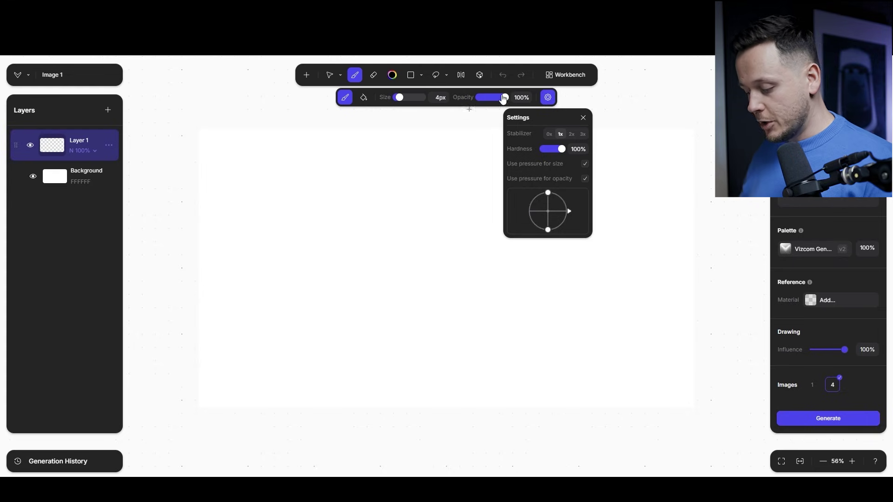
click(551, 99)
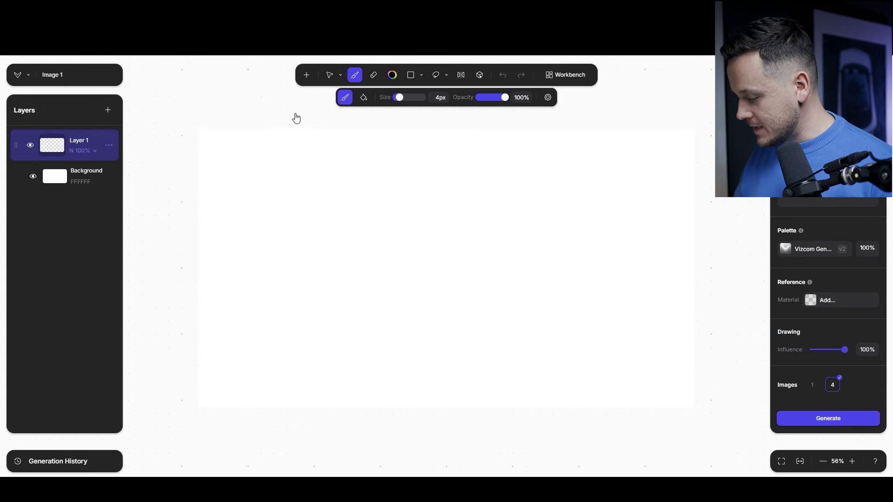
Sketch a long horizontal ground line with a star-shaped cross of construction lines at each end for the two wheels
key(f)
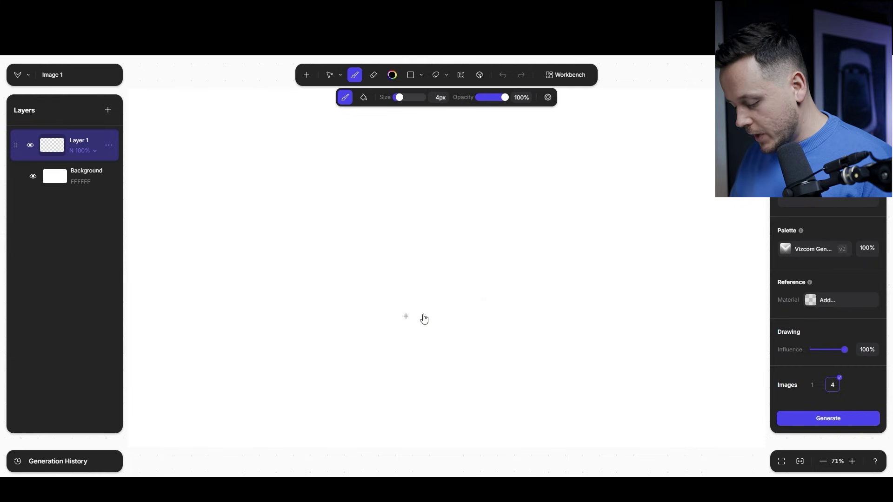
mouse_move(613, 316)
mouse_down()
mouse_move(171, 309)
mouse_move(675, 319)
mouse_up()
drag(285, 287, 285, 260)
drag(323, 313, 251, 279)
drag(226, 327, 342, 266)
drag(630, 318, 622, 248)
drag(658, 259, 590, 322)
drag(591, 323, 652, 263)
drag(587, 261, 688, 319)
drag(688, 320, 578, 258)
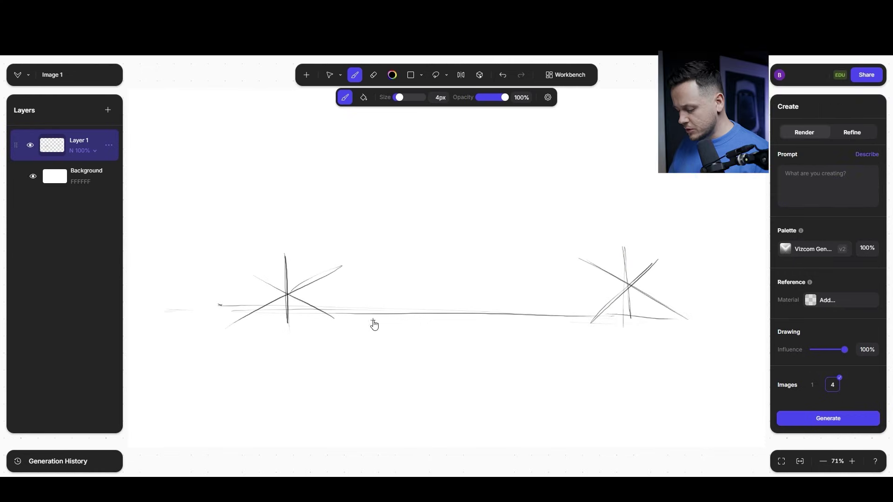
drag(373, 321, 333, 315)
mouse_move(464, 315)
mouse_down()
mouse_move(471, 334)
mouse_move(418, 371)
mouse_up()
scroll(357, 314, down, 5)
scroll(362, 285, up, 4)
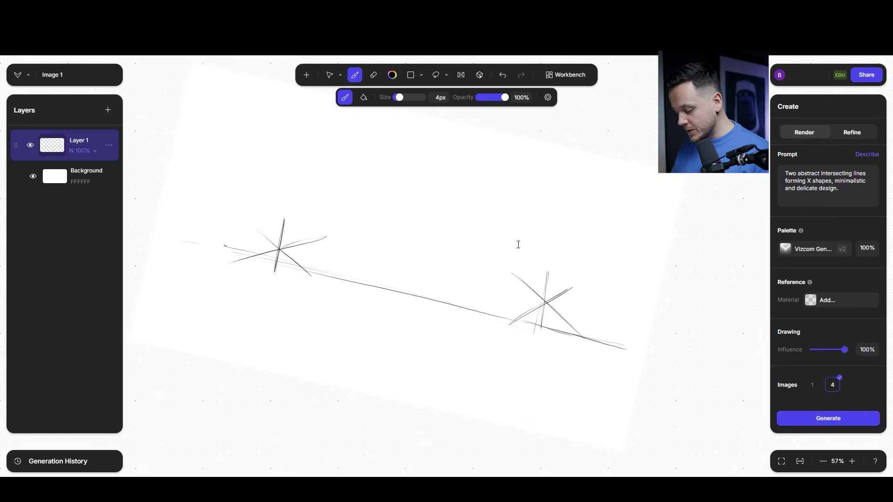
scroll(502, 293, up, 3)
drag(443, 276, 442, 291)
scroll(442, 287, down, 5)
scroll(442, 279, up, 3)
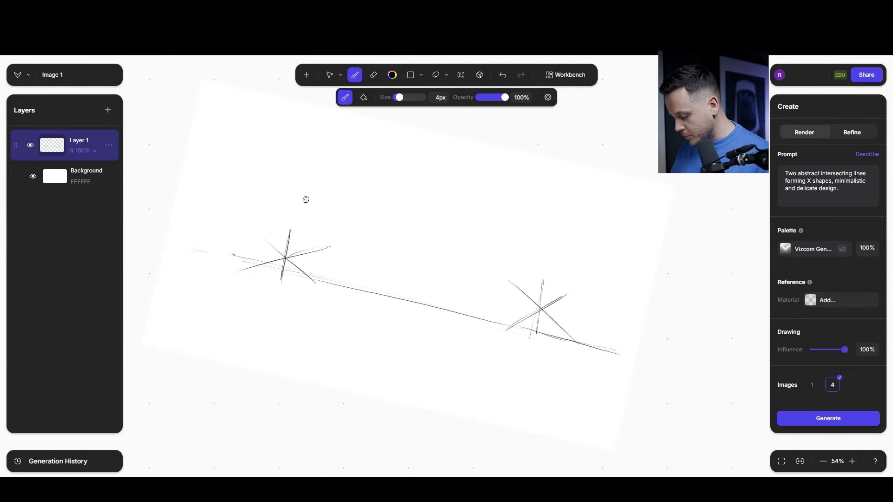
scroll(484, 296, down, 2)
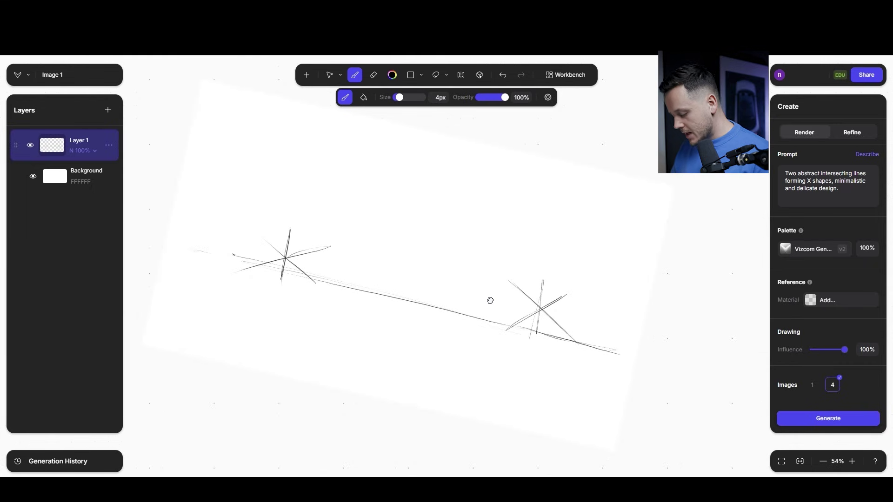
scroll(488, 301, up, 4)
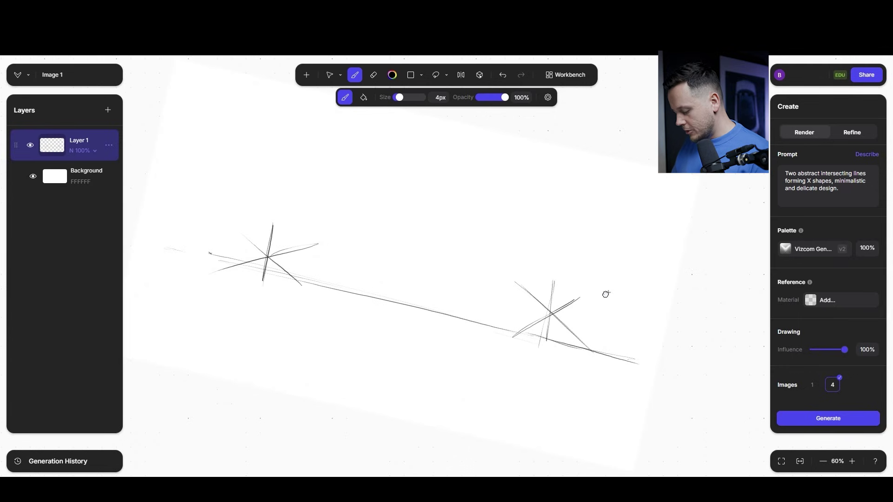
drag(586, 334, 555, 184)
mouse_move(579, 213)
mouse_down()
mouse_move(419, 155)
mouse_move(353, 149)
mouse_move(544, 307)
mouse_up()
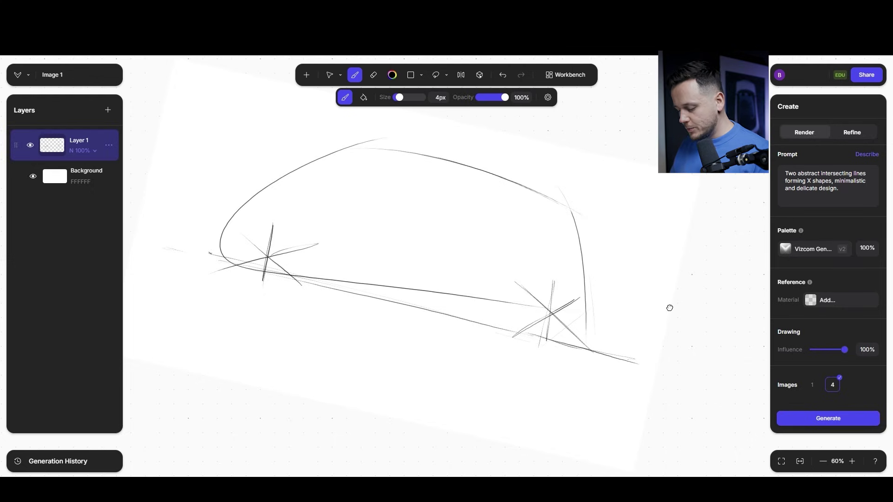
key(ctrl+z)
key(ctrl+z)
key(ctrl+z)
key(ctrl+z)
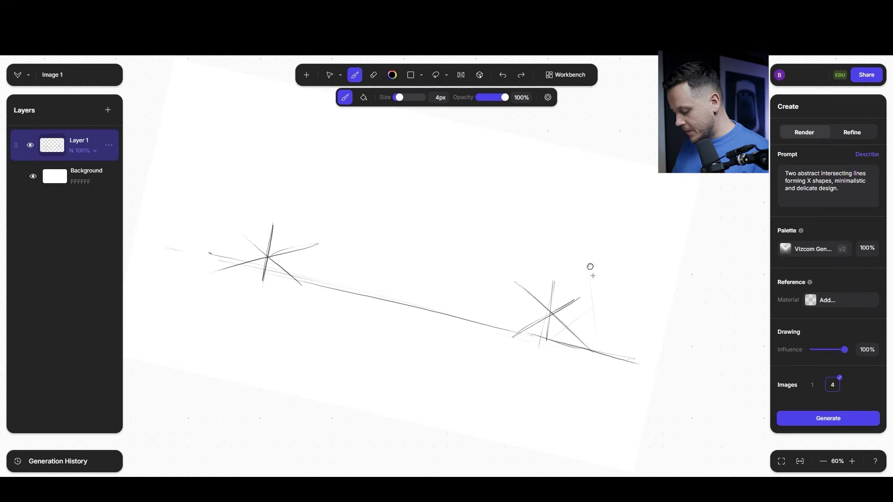
Sketch the car's side silhouette over the wheel crosses with an arched roofline, a sloping tail and an angular rear pillar
mouse_move(596, 319)
mouse_down()
mouse_move(557, 255)
mouse_move(601, 316)
mouse_move(464, 218)
mouse_up()
drag(496, 182, 409, 236)
drag(499, 181, 316, 200)
mouse_move(503, 169)
mouse_down()
mouse_move(400, 180)
mouse_move(267, 220)
mouse_up()
drag(512, 186, 623, 335)
mouse_move(551, 189)
mouse_down()
mouse_move(444, 250)
mouse_move(468, 290)
mouse_up()
mouse_move(450, 234)
mouse_down()
mouse_move(515, 197)
mouse_move(487, 365)
mouse_up()
drag(472, 295, 470, 246)
mouse_move(591, 291)
mouse_down()
mouse_move(591, 336)
mouse_move(565, 239)
mouse_up()
drag(530, 213, 606, 280)
drag(556, 232, 602, 270)
mouse_move(555, 205)
mouse_down()
mouse_move(576, 244)
mouse_move(550, 191)
mouse_up()
Sketch the sill and rising lower side line between the wheels and restate the pillar, tail and roof contours
mouse_move(479, 336)
mouse_down()
mouse_move(335, 281)
mouse_move(274, 286)
mouse_up()
drag(209, 261, 546, 342)
mouse_move(477, 320)
mouse_down()
mouse_move(418, 279)
mouse_move(469, 318)
mouse_up()
mouse_move(469, 318)
mouse_down()
mouse_move(419, 280)
mouse_move(300, 275)
mouse_up()
mouse_move(289, 283)
mouse_down()
mouse_move(496, 329)
mouse_move(451, 232)
mouse_up()
drag(464, 227, 456, 259)
drag(531, 185, 453, 236)
mouse_move(509, 200)
mouse_down()
mouse_move(556, 193)
mouse_move(552, 213)
mouse_move(556, 200)
mouse_move(602, 269)
mouse_up()
mouse_move(548, 201)
mouse_down()
mouse_move(598, 261)
mouse_move(591, 334)
mouse_up()
mouse_move(600, 255)
mouse_down()
mouse_move(592, 328)
mouse_move(523, 349)
mouse_up()
drag(503, 248, 476, 255)
mouse_move(551, 238)
mouse_down()
mouse_move(481, 183)
mouse_move(412, 154)
mouse_move(423, 157)
mouse_up()
drag(524, 210, 277, 146)
Sketch the rounded front and rear wheel arches around the wheel crosses with repeated strokes
drag(289, 246, 286, 303)
drag(288, 264, 287, 300)
drag(361, 259, 374, 297)
drag(285, 259, 361, 262)
mouse_move(284, 285)
mouse_down()
mouse_move(364, 260)
mouse_move(292, 273)
mouse_move(282, 300)
mouse_up()
mouse_move(626, 298)
mouse_down()
mouse_move(546, 291)
mouse_move(549, 298)
mouse_move(640, 283)
mouse_up()
mouse_move(557, 250)
mouse_down()
mouse_move(544, 265)
mouse_move(547, 303)
mouse_up()
mouse_move(548, 303)
mouse_down()
mouse_move(565, 235)
mouse_move(629, 296)
mouse_move(617, 253)
mouse_move(545, 265)
mouse_move(541, 298)
mouse_up()
mouse_move(549, 265)
mouse_down()
mouse_move(627, 270)
mouse_move(627, 302)
mouse_up()
mouse_move(629, 291)
mouse_down()
mouse_move(564, 236)
mouse_move(535, 281)
mouse_up()
mouse_move(346, 260)
mouse_down()
mouse_move(358, 294)
mouse_move(353, 313)
mouse_up()
mouse_move(354, 259)
mouse_down()
mouse_move(361, 304)
mouse_move(277, 311)
mouse_up()
drag(586, 225, 535, 288)
drag(550, 241, 535, 302)
drag(544, 246, 623, 230)
drag(625, 279, 617, 301)
Darken the sill and the angled lower side line between the wheels with repeated strokes
key(ctrl+plus)
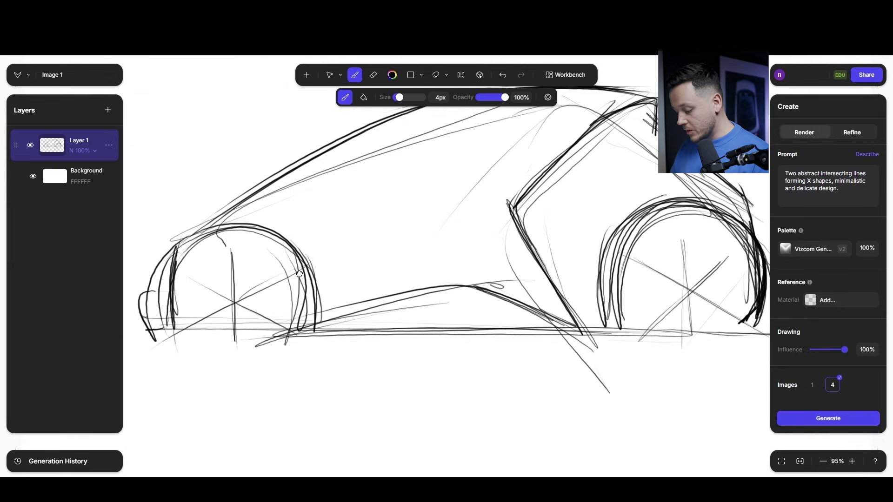
drag(452, 313, 414, 328)
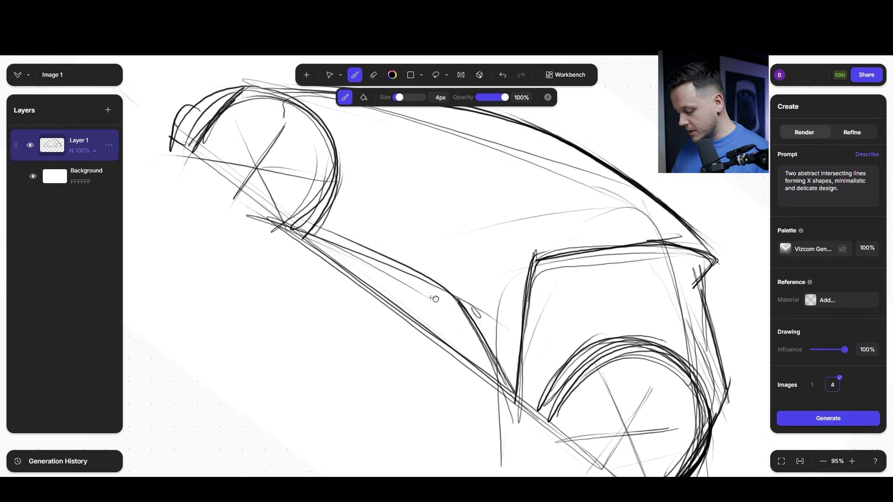
key(ctrl+minus)
key(ctrl+plus)
drag(490, 361, 445, 287)
mouse_move(488, 357)
mouse_down()
mouse_move(456, 304)
mouse_move(333, 250)
mouse_up()
drag(442, 286, 309, 238)
drag(441, 285, 323, 239)
key(ctrl+minus)
drag(506, 371, 317, 234)
mouse_move(514, 377)
mouse_down()
mouse_move(322, 237)
mouse_move(330, 244)
mouse_up()
drag(515, 382, 318, 237)
drag(524, 392, 331, 250)
mouse_move(519, 378)
mouse_down()
mouse_move(316, 236)
mouse_move(450, 323)
mouse_up()
drag(325, 244, 323, 244)
Add a new layer and strengthen the ground line along the car and past the front wheel
key(ctrl+shift+n)
drag(479, 341, 345, 240)
drag(464, 330, 353, 246)
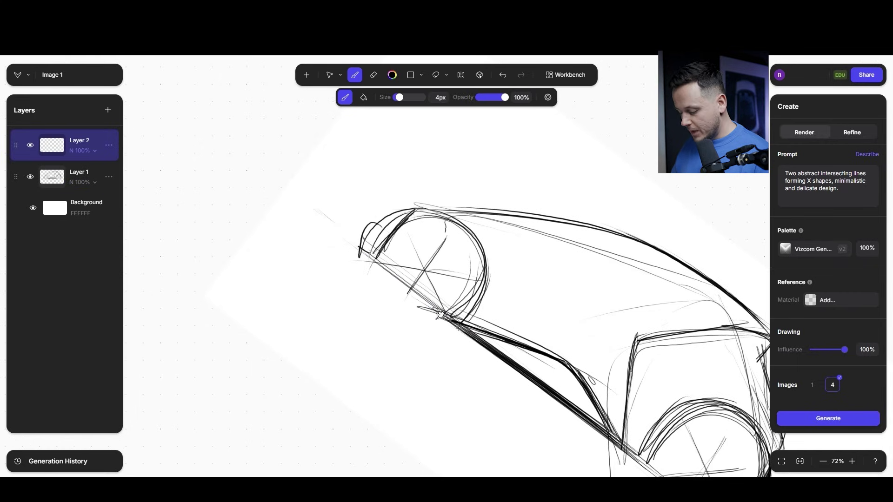
mouse_move(441, 315)
mouse_down()
mouse_move(319, 223)
mouse_move(378, 259)
mouse_up()
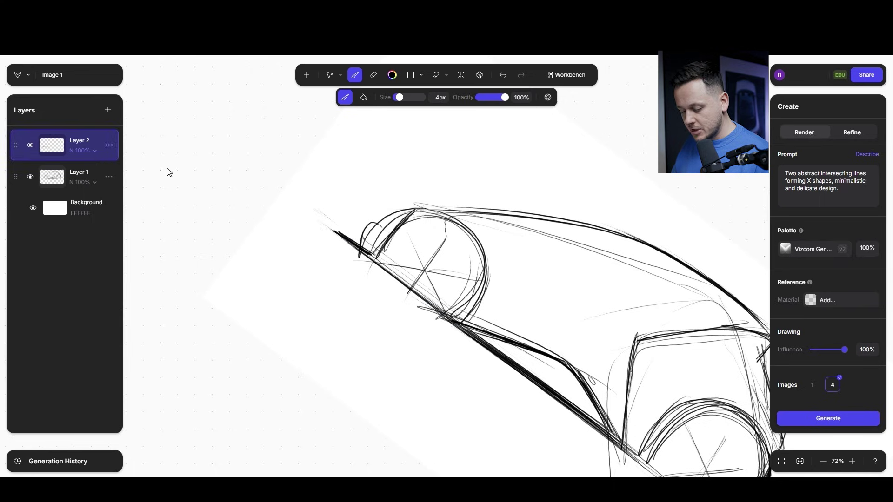
drag(598, 433, 381, 266)
mouse_move(431, 300)
mouse_down()
mouse_move(558, 391)
mouse_move(368, 247)
mouse_up()
Thicken the angular pillar line ahead of the rear wheel, from the sill up to the rear roof edge
mouse_move(314, 192)
mouse_down()
mouse_move(471, 276)
mouse_move(493, 314)
mouse_up()
drag(468, 278, 530, 367)
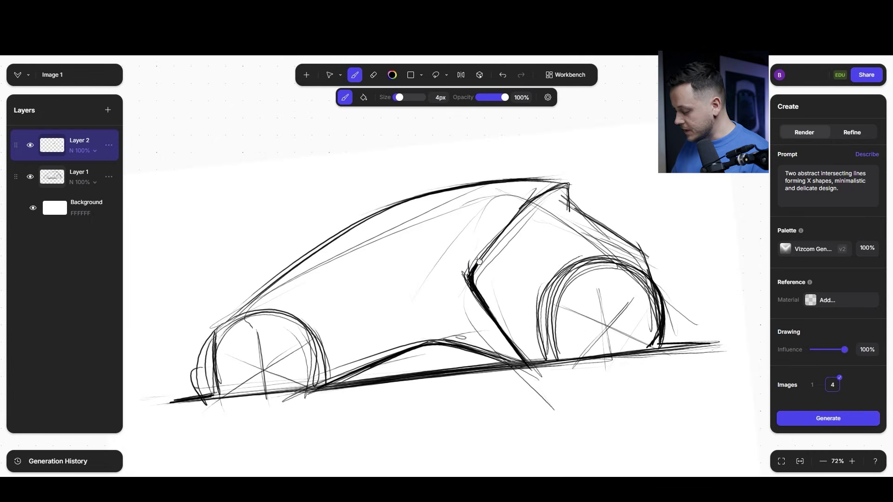
mouse_move(439, 264)
mouse_down()
mouse_move(279, 236)
mouse_move(369, 329)
mouse_move(474, 353)
mouse_move(488, 252)
mouse_up()
mouse_move(450, 224)
mouse_down()
mouse_move(526, 269)
mouse_move(554, 316)
mouse_move(538, 318)
mouse_up()
drag(533, 279, 552, 308)
drag(468, 226, 549, 295)
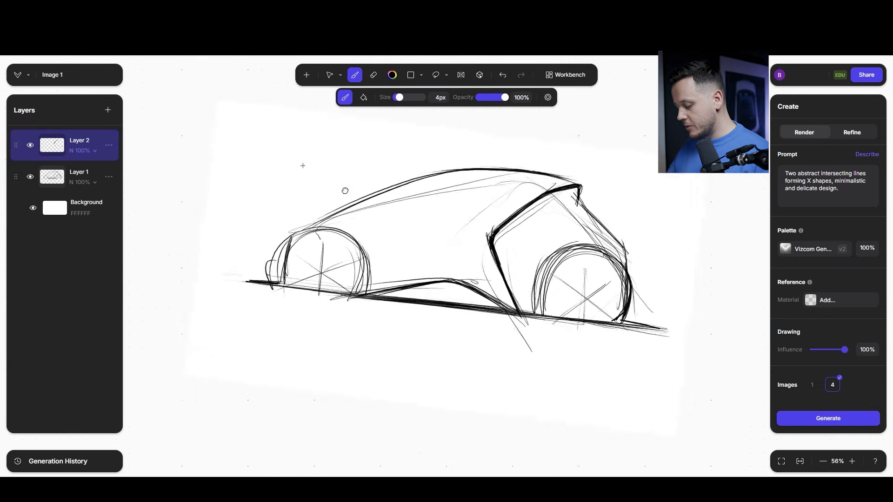
Thicken the tail contour from the rear roof edge down towards the rear wheel
drag(589, 258, 379, 297)
scroll(357, 281, up, 5)
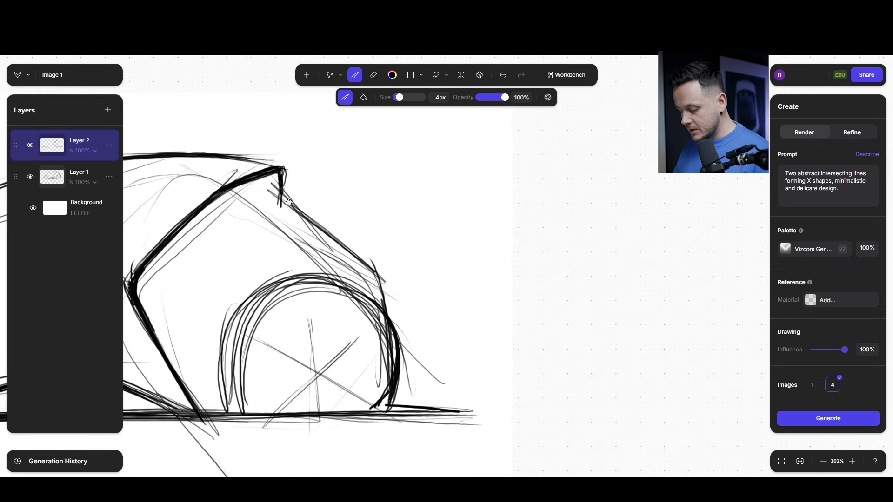
drag(282, 193, 395, 283)
mouse_move(313, 226)
mouse_down()
mouse_move(363, 261)
mouse_move(397, 315)
mouse_move(395, 290)
mouse_move(268, 191)
mouse_up()
drag(227, 266, 295, 259)
Draw a bold side line rising from behind the front wheel towards the rear pillar, above the lower side line
scroll(295, 259, down, 5)
scroll(295, 259, up, 7)
drag(423, 381, 255, 305)
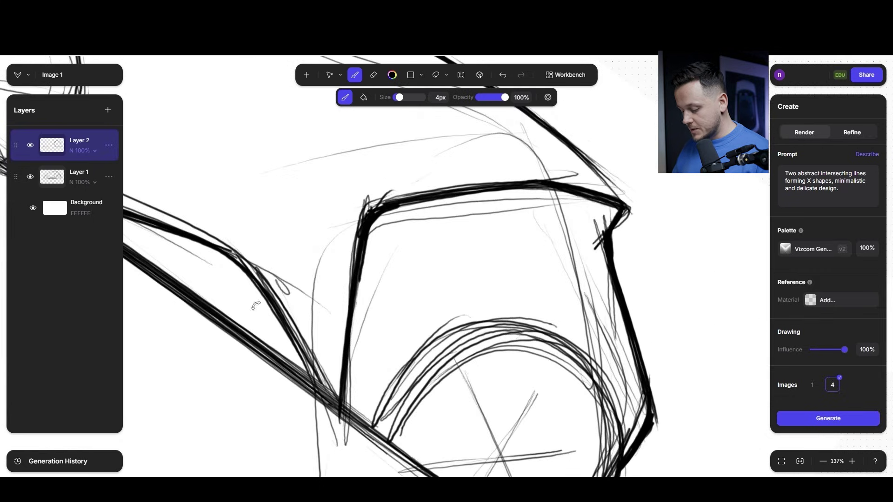
drag(325, 278, 392, 293)
scroll(321, 255, down, 8)
scroll(291, 256, up, 4)
drag(342, 231, 284, 215)
scroll(342, 231, up, 4)
mouse_move(174, 198)
mouse_down()
mouse_move(326, 249)
mouse_move(148, 189)
mouse_move(276, 252)
mouse_move(154, 190)
mouse_up()
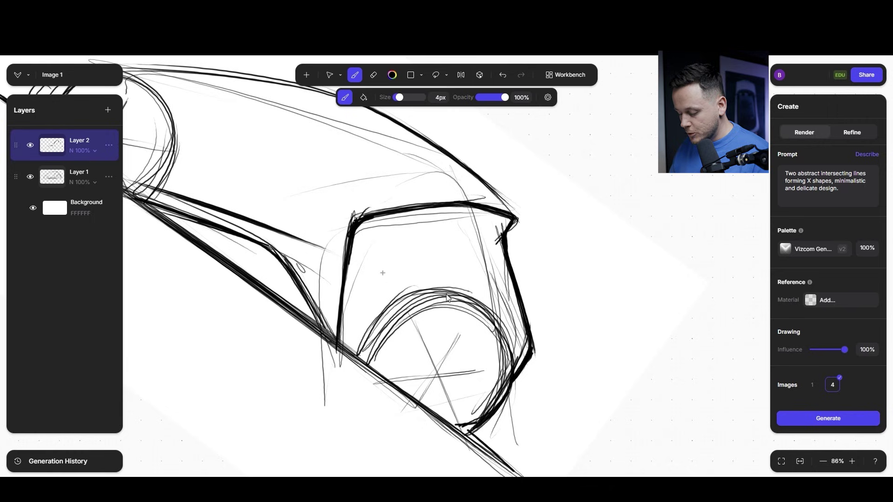
Hatch the narrow wedge between the bold side line and the lower side line behind the front wheel
scroll(308, 246, down, 4)
scroll(260, 225, up, 2)
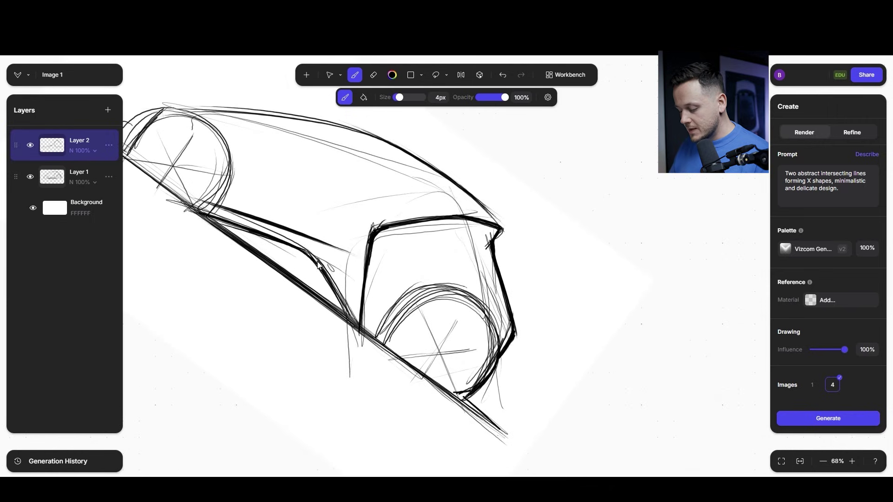
scroll(319, 260, down, 3)
scroll(290, 252, up, 4)
scroll(275, 266, up, 5)
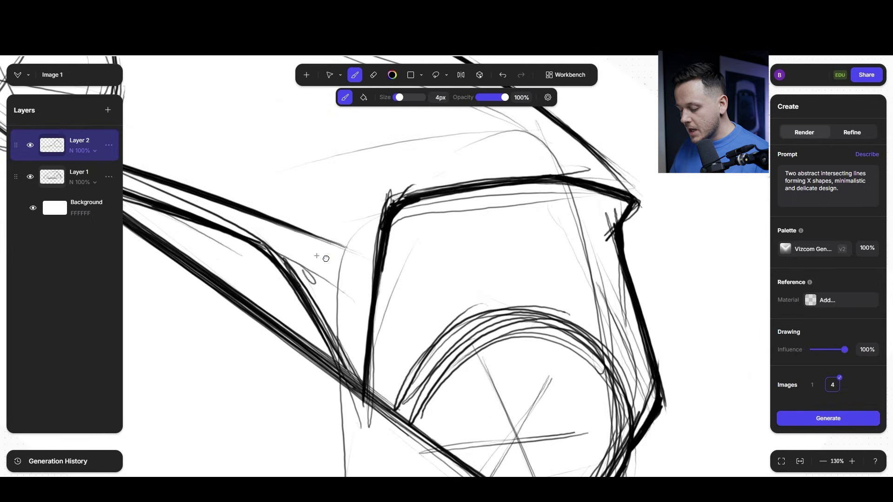
drag(267, 265, 413, 287)
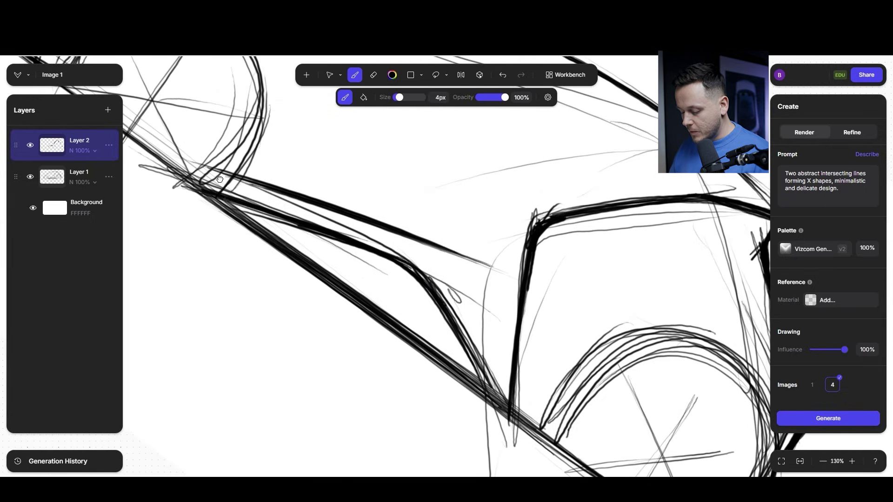
mouse_move(224, 173)
mouse_down()
mouse_move(242, 198)
mouse_move(299, 204)
mouse_up()
drag(385, 296, 536, 281)
drag(418, 264, 511, 278)
mouse_move(422, 273)
mouse_down()
mouse_move(521, 289)
mouse_move(489, 287)
mouse_up()
Draw a bold straight line across the rear wheel arch to the tail and undo the last stray strokes
scroll(399, 258, down, 3)
drag(402, 257, 544, 323)
drag(428, 267, 555, 329)
drag(406, 258, 541, 323)
mouse_move(240, 192)
mouse_down()
mouse_move(464, 280)
mouse_move(222, 178)
mouse_up()
key(ctrl+z)
key(ctrl+z)
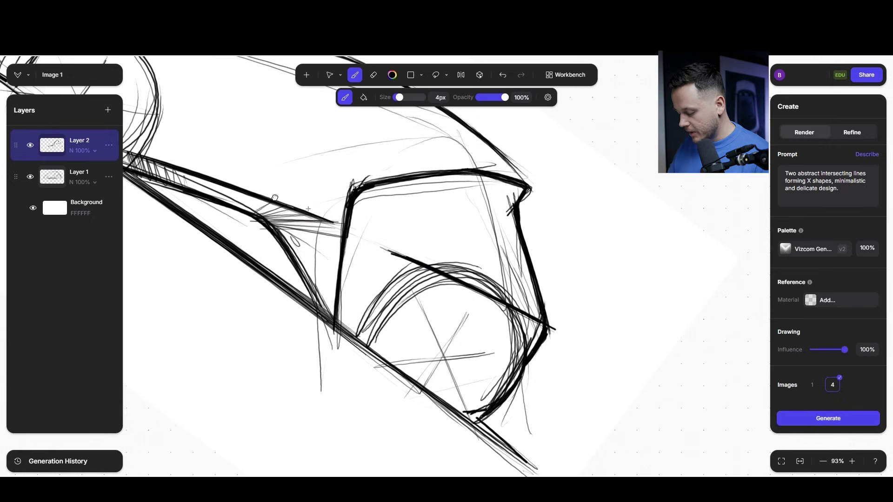
Draw four rectangular blocks inside the rear wheel, at its upper, lower, front and rear edges
scroll(241, 253, down, 4)
scroll(579, 227, up, 8)
drag(632, 212, 255, 261)
drag(343, 285, 352, 396)
drag(473, 211, 479, 283)
mouse_move(429, 229)
mouse_down()
mouse_move(431, 281)
mouse_move(478, 278)
mouse_move(483, 226)
mouse_up()
mouse_move(453, 363)
mouse_down()
mouse_move(454, 424)
mouse_move(493, 350)
mouse_up()
drag(436, 364, 458, 362)
drag(500, 354, 503, 415)
mouse_move(419, 342)
mouse_down()
mouse_move(377, 347)
mouse_move(423, 347)
mouse_move(412, 302)
mouse_move(421, 344)
mouse_up()
drag(424, 300, 357, 306)
mouse_move(408, 303)
mouse_down()
mouse_move(408, 345)
mouse_move(334, 311)
mouse_up()
drag(342, 292, 350, 349)
drag(514, 283, 518, 333)
drag(518, 332, 588, 325)
drag(587, 326, 584, 282)
drag(589, 286, 514, 291)
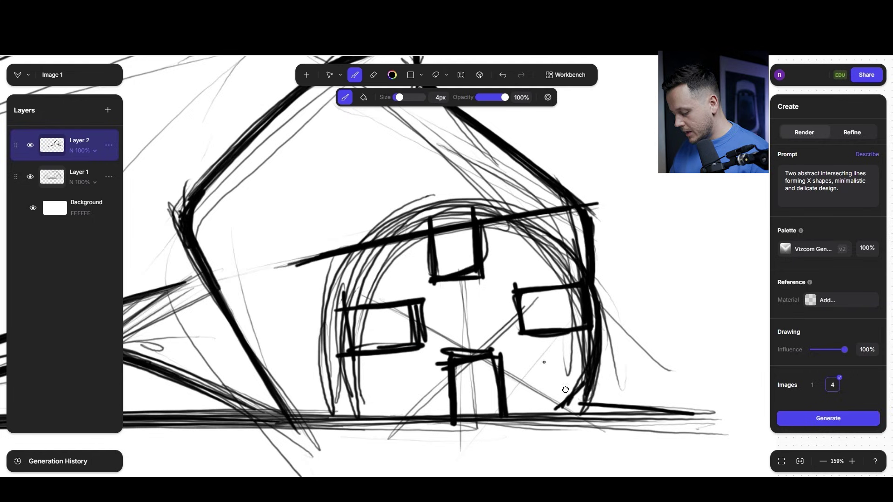
Draw two bold rectangular blocks inside the front wheel, one at its upper edge and one at its lower edge
mouse_move(566, 386)
mouse_down()
mouse_move(523, 356)
mouse_move(571, 406)
mouse_up()
mouse_move(422, 358)
mouse_down()
mouse_move(356, 405)
mouse_move(367, 413)
mouse_up()
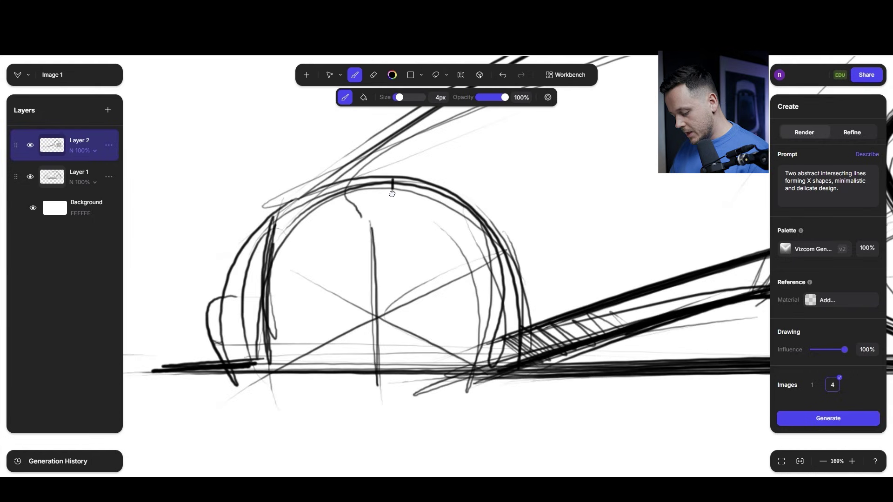
mouse_move(392, 183)
mouse_down()
mouse_move(391, 235)
mouse_move(348, 230)
mouse_move(351, 178)
mouse_move(358, 239)
mouse_up()
mouse_move(349, 176)
mouse_down()
mouse_move(392, 174)
mouse_move(394, 235)
mouse_up()
drag(386, 229, 358, 228)
mouse_move(348, 311)
mouse_down()
mouse_move(390, 308)
mouse_move(349, 375)
mouse_up()
drag(389, 308, 393, 376)
drag(356, 310, 345, 388)
Draw two bold rectangular blocks on the front and rear sides of the front wheel
mouse_move(328, 265)
mouse_down()
mouse_move(326, 297)
mouse_move(250, 270)
mouse_move(332, 256)
mouse_up()
drag(331, 258, 325, 302)
mouse_move(245, 301)
mouse_down()
mouse_move(330, 297)
mouse_move(321, 300)
mouse_up()
drag(333, 275, 331, 298)
drag(274, 265, 334, 259)
drag(257, 275, 255, 293)
mouse_move(421, 257)
mouse_down()
mouse_move(420, 298)
mouse_move(504, 295)
mouse_up()
drag(425, 298, 491, 295)
mouse_move(483, 251)
mouse_down()
mouse_move(489, 292)
mouse_move(484, 249)
mouse_up()
mouse_move(483, 250)
mouse_down()
mouse_move(412, 256)
mouse_move(505, 256)
mouse_up()
drag(416, 260, 416, 291)
Draw short bold diagonal spokes between the rectangular blocks in the front and rear wheels
mouse_move(491, 254)
mouse_down()
mouse_move(494, 295)
mouse_move(467, 205)
mouse_up()
mouse_move(491, 328)
mouse_down()
mouse_move(365, 186)
mouse_move(266, 360)
mouse_up()
drag(418, 315, 469, 359)
drag(284, 208, 339, 246)
drag(332, 320, 269, 367)
drag(457, 204, 403, 243)
mouse_move(459, 203)
mouse_down()
mouse_move(399, 246)
mouse_move(273, 295)
mouse_up()
Draw a pair of short bold horizontal bars at the centre of the front wheel and of the rear wheel
key(ctrl+minus)
key(ctrl+minus)
key(ctrl+minus)
key(ctrl+minus)
key(ctrl+minus)
key(ctrl+minus)
key(ctrl+minus)
key(ctrl+plus)
key(ctrl+plus)
key(ctrl+plus)
key(ctrl+plus)
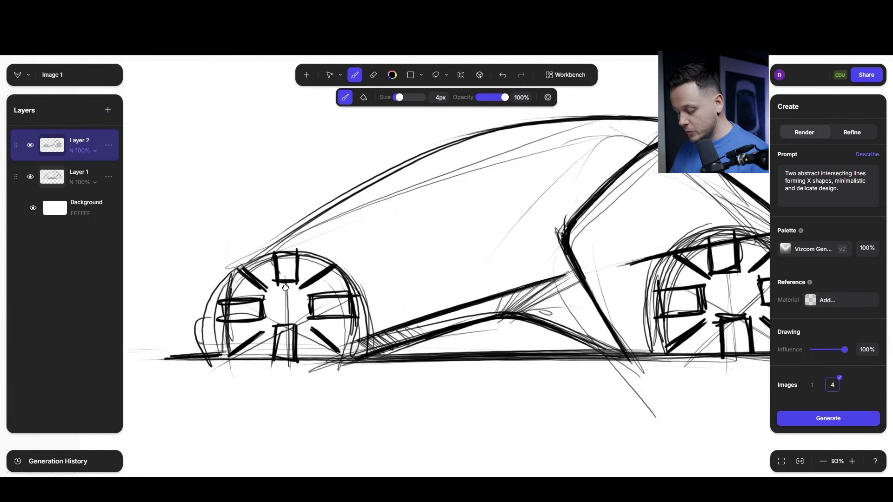
key(ctrl+plus)
key(ctrl+plus)
key(ctrl+plus)
drag(214, 337, 510, 259)
drag(379, 274, 431, 272)
drag(651, 284, 186, 274)
drag(564, 292, 229, 313)
mouse_move(484, 274)
mouse_down()
mouse_move(328, 262)
mouse_move(389, 265)
mouse_up()
drag(324, 268, 384, 267)
drag(326, 260, 388, 259)
Draw long curved strokes just inside the roofline, between the rear pillar and the front wheel
key(ctrl+minus)
key(ctrl+minus)
key(ctrl+minus)
key(ctrl+minus)
key(ctrl+minus)
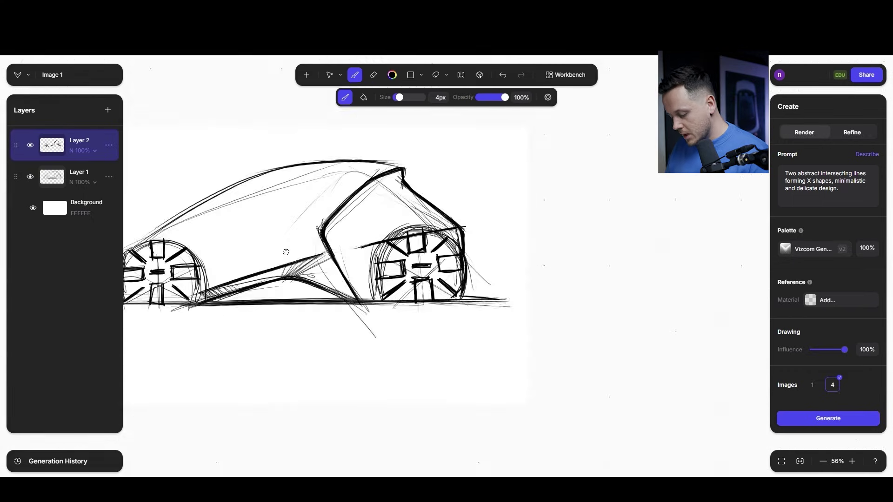
key(ctrl+plus)
key(ctrl+plus)
key(ctrl+plus)
drag(112, 239, 277, 280)
scroll(391, 253, down, 4)
scroll(390, 253, up, 2)
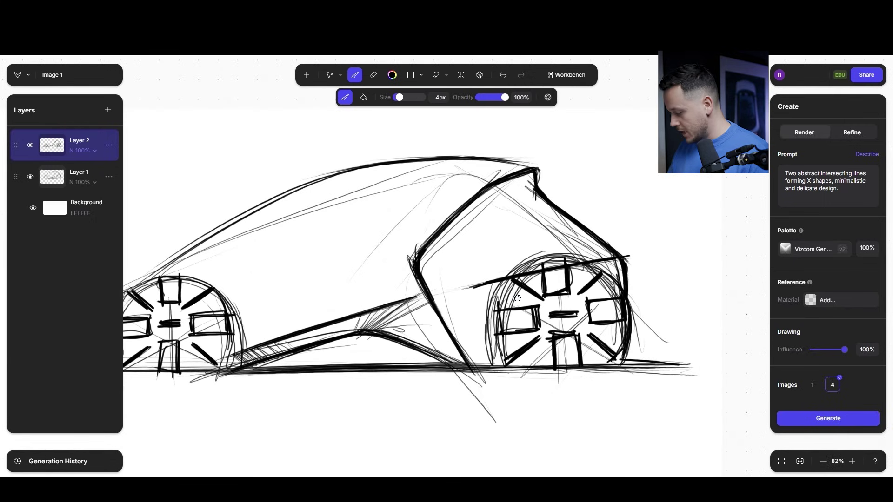
scroll(516, 200, up, 4)
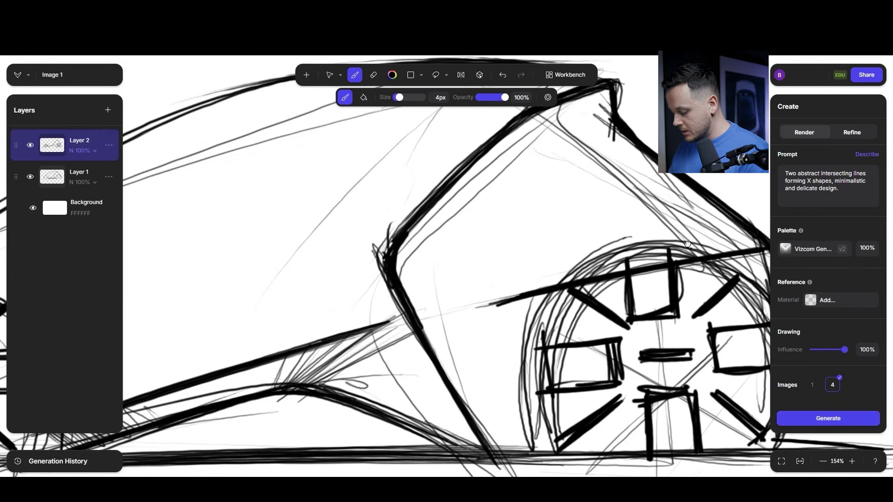
scroll(507, 209, down, 4)
drag(513, 215, 635, 377)
drag(619, 318, 428, 112)
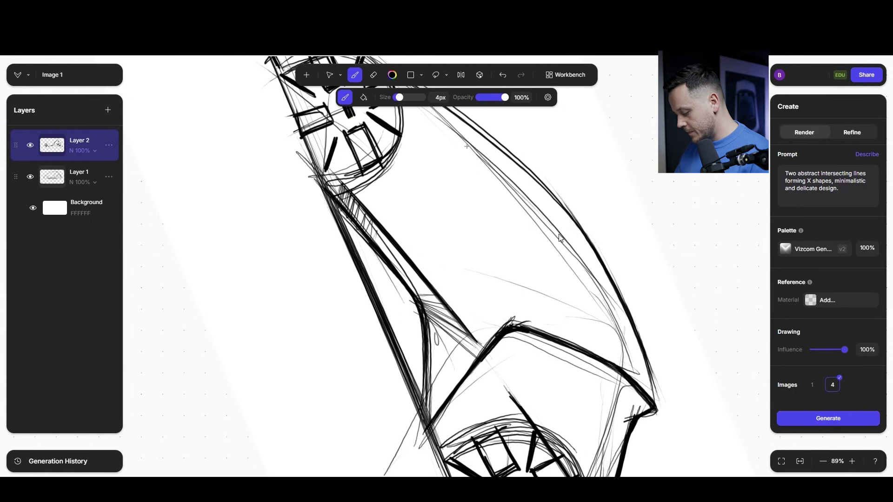
scroll(320, 269, down, 5)
key(ctrl+0)
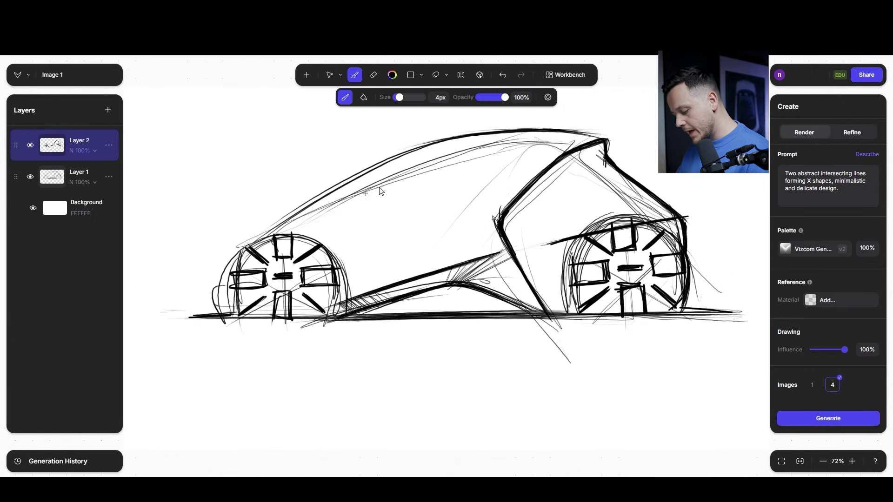
Curve the inner roof line down into the front wheel arch and draw a fender line over the front wheel
drag(346, 207, 320, 241)
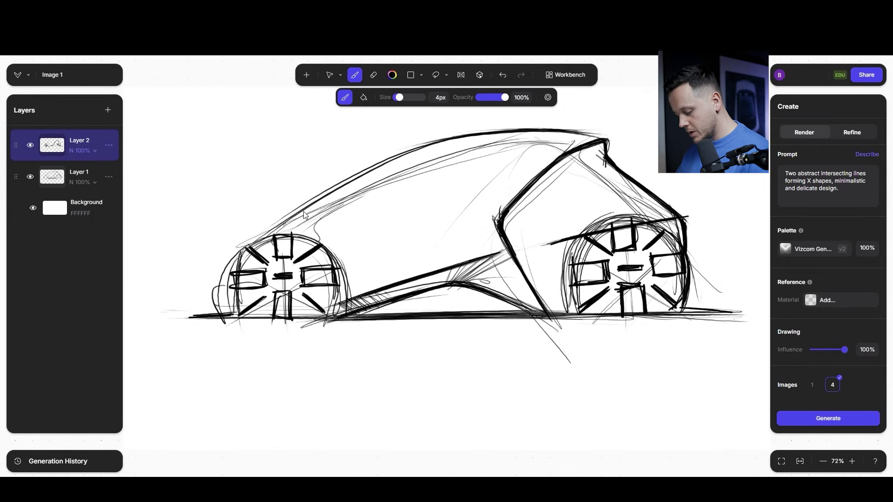
scroll(285, 189, up, 5)
drag(273, 181, 377, 227)
drag(225, 170, 379, 227)
drag(126, 196, 306, 190)
drag(166, 179, 355, 213)
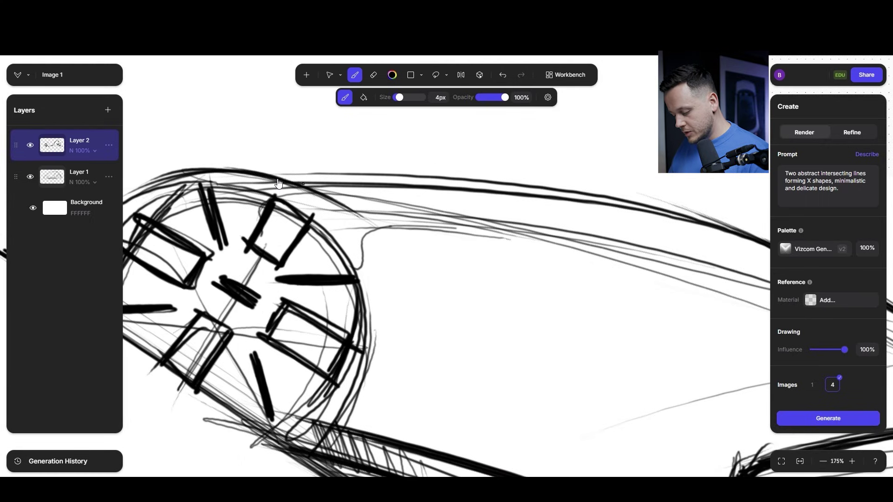
scroll(287, 234, down, 3)
scroll(288, 234, down, 4)
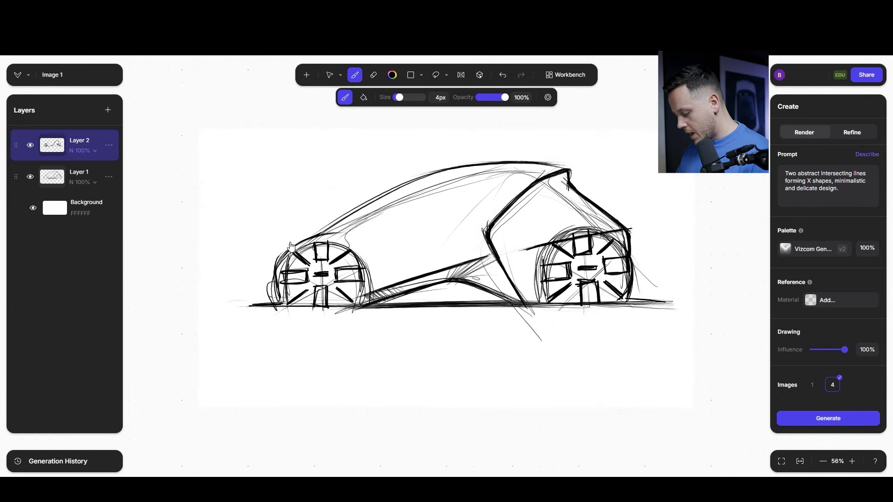
Draw two thick bars along the inside of the sloping rear edge and a short curve below the roof's rear corner
scroll(585, 213, up, 6)
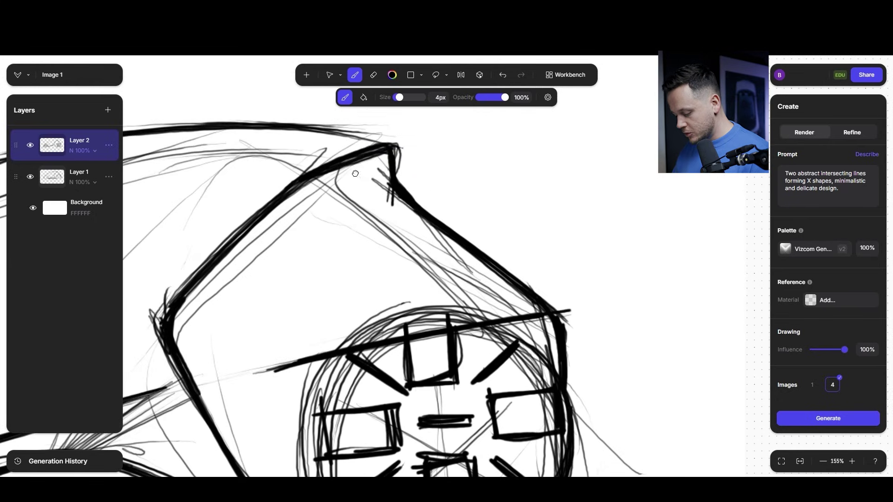
drag(353, 158, 346, 202)
drag(433, 242, 516, 305)
mouse_move(464, 260)
mouse_down()
mouse_move(522, 308)
mouse_move(478, 276)
mouse_up()
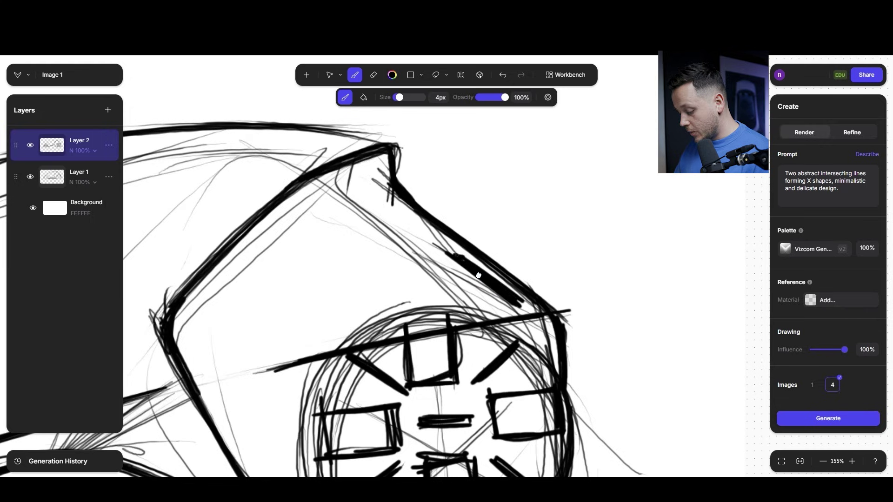
mouse_move(393, 197)
mouse_down()
mouse_move(421, 234)
mouse_move(378, 193)
mouse_up()
drag(424, 229, 372, 191)
scroll(327, 203, down, 6)
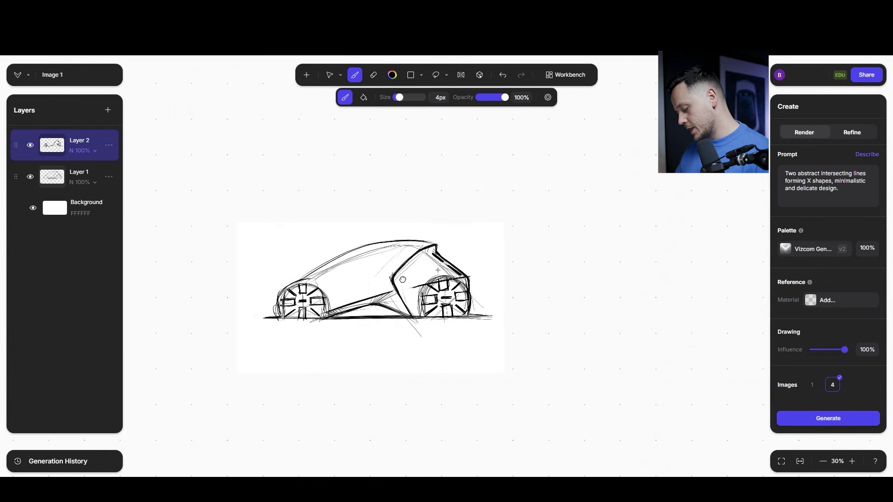
Draw a bold straight line across the rear side panel from the pillar to the sloping rear edge, above the wheel arch
scroll(403, 279, up, 5)
drag(442, 370, 401, 362)
drag(222, 292, 351, 290)
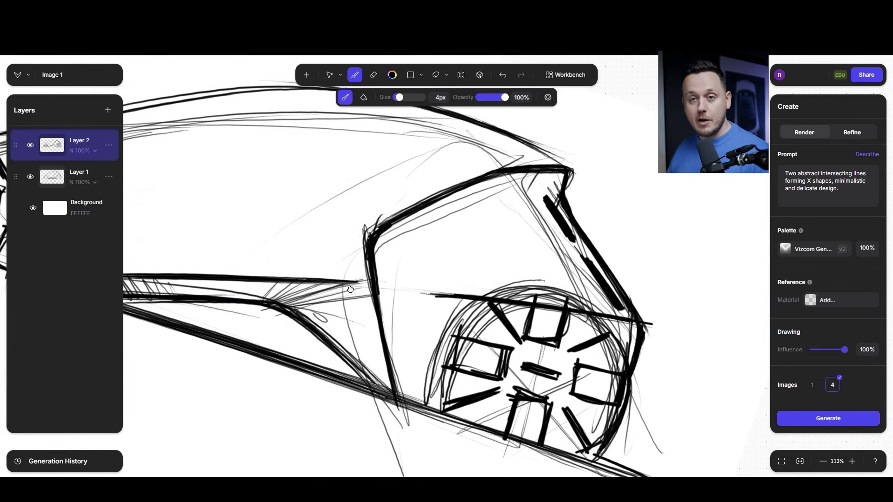
scroll(426, 331, down, 5)
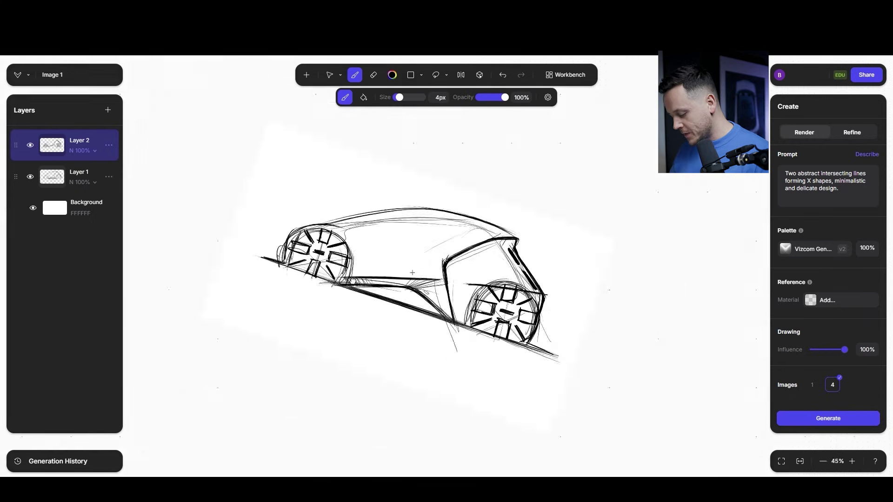
scroll(535, 339, up, 4)
drag(544, 344, 387, 204)
scroll(447, 248, up, 4)
mouse_move(440, 238)
mouse_down()
mouse_move(645, 377)
mouse_move(409, 226)
mouse_up()
scroll(465, 302, down, 5)
scroll(493, 323, up, 4)
key(f)
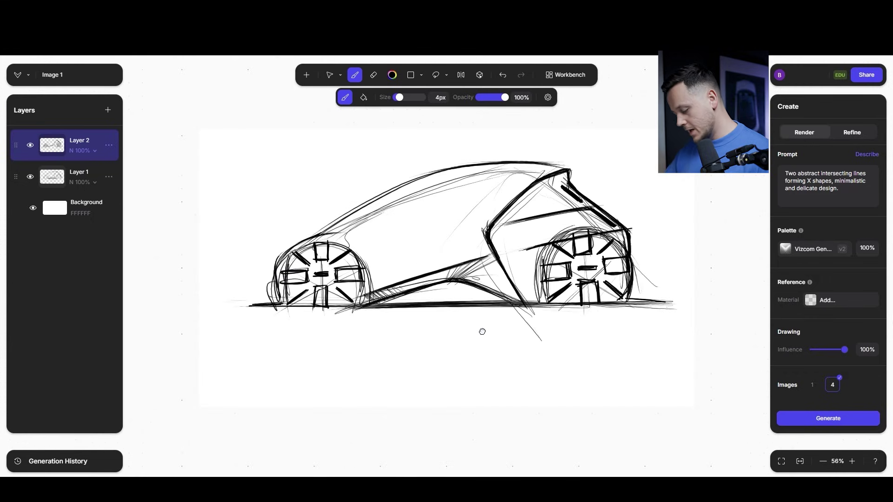
Draw an arrow below each wheel, pointing outwards to the front and to the rear of the car
scroll(337, 233, up, 3)
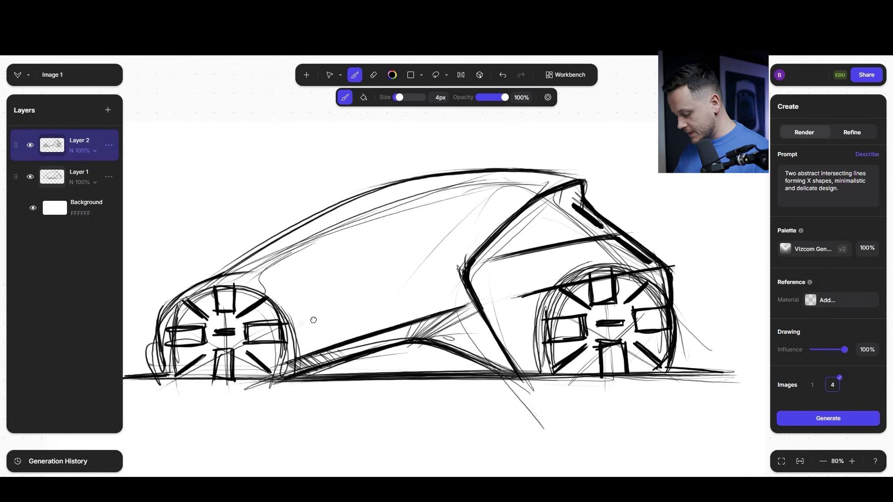
scroll(314, 320, down, 4)
scroll(288, 352, up, 5)
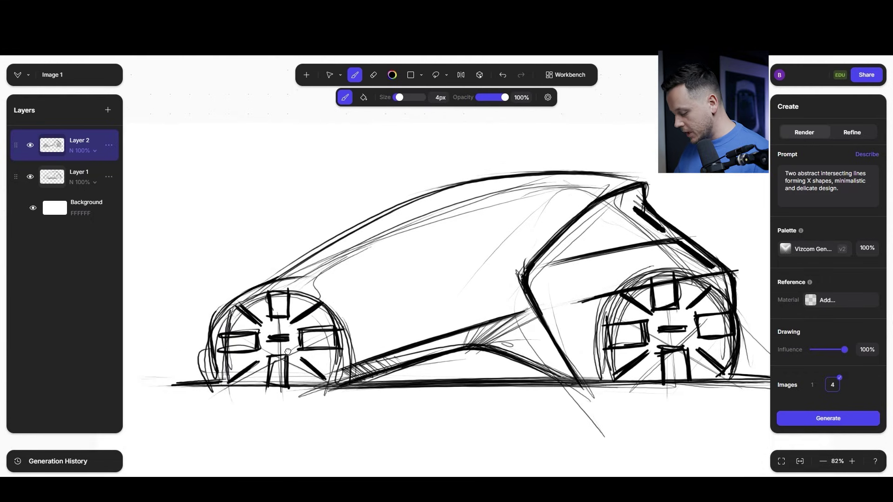
drag(288, 351, 290, 350)
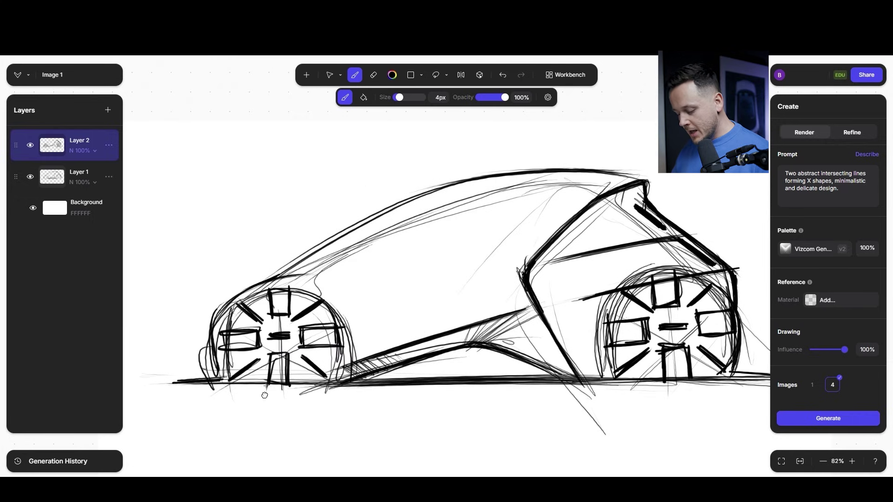
drag(218, 407, 232, 403)
drag(611, 390, 325, 341)
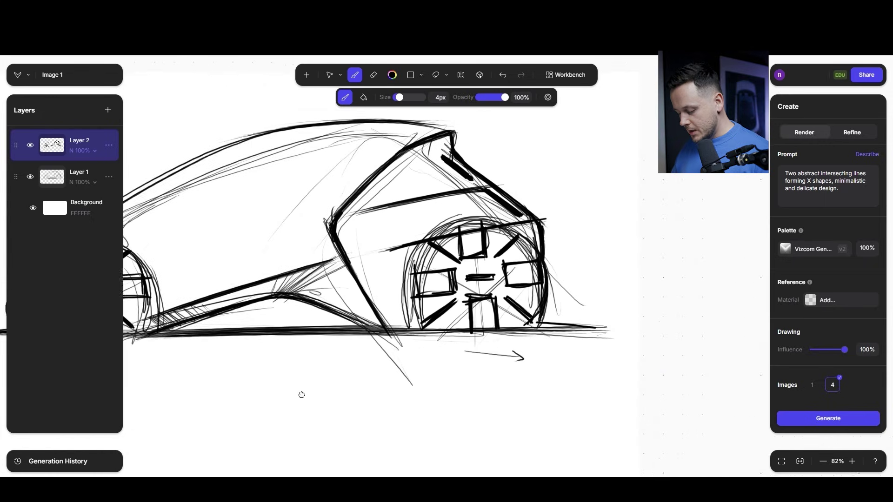
drag(302, 394, 304, 395)
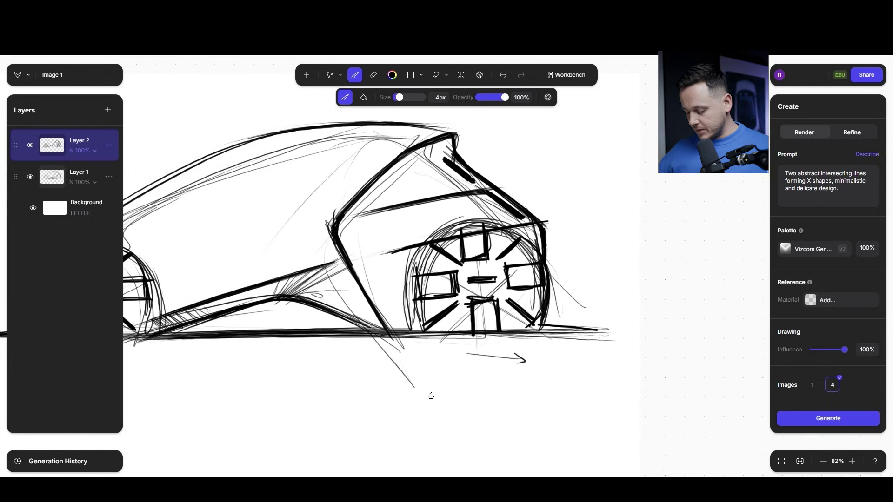
scroll(298, 276, down, 8)
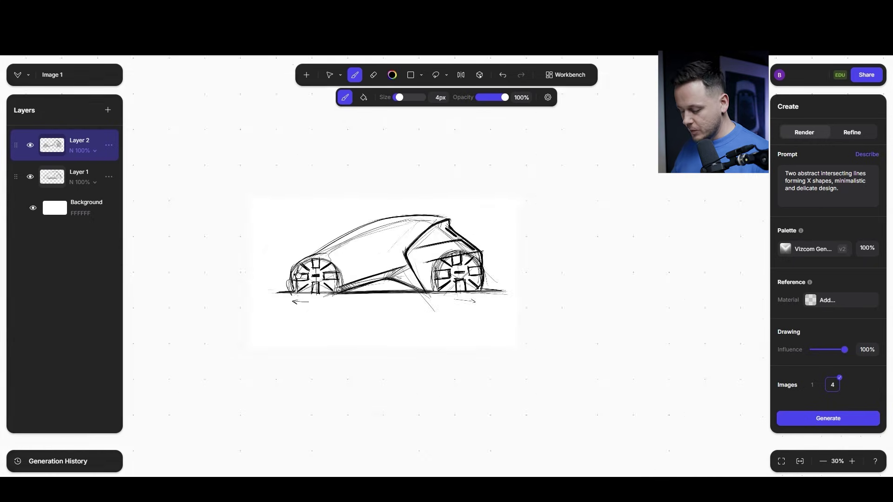
scroll(303, 279, up, 10)
scroll(313, 283, down, 5)
scroll(297, 283, up, 1)
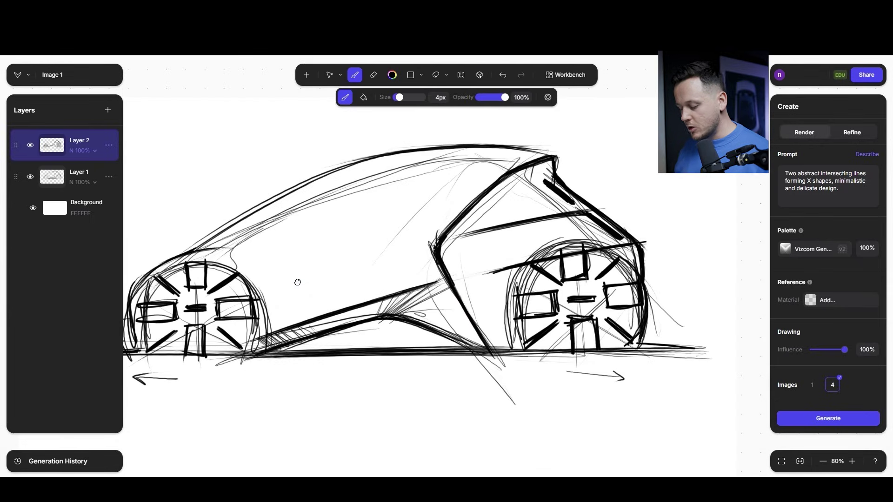
scroll(298, 282, left, 5)
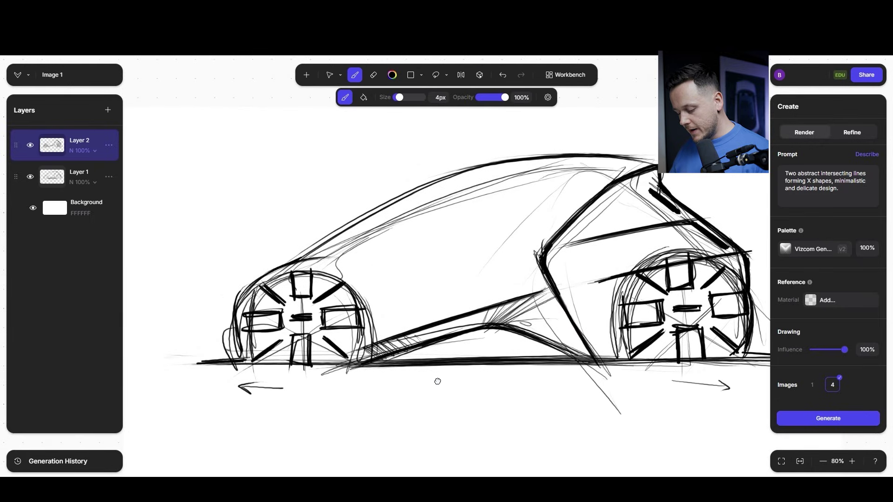
Sketch a larger conventional car outline with a hood, windshield, roof and tail around the concept car
drag(225, 264, 290, 250)
scroll(365, 228, right, 6)
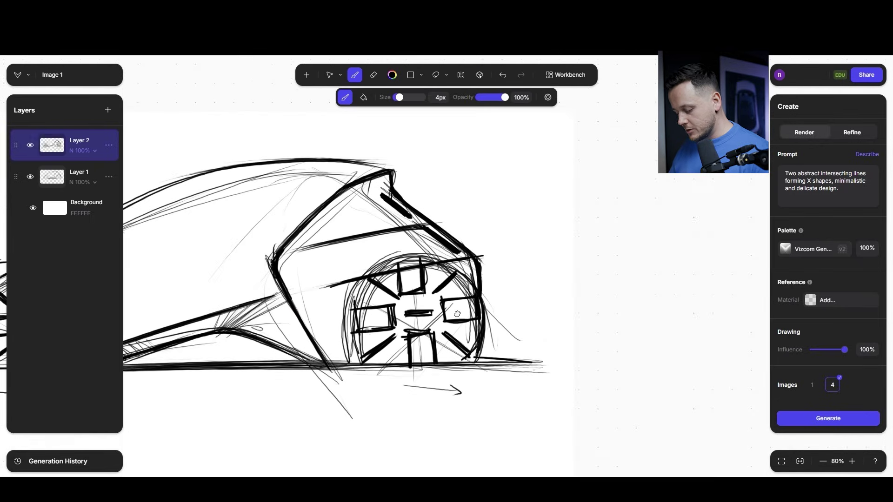
mouse_move(505, 266)
mouse_down()
mouse_move(513, 283)
mouse_move(429, 188)
mouse_move(358, 135)
mouse_move(323, 131)
mouse_up()
drag(296, 241, 502, 271)
mouse_move(604, 173)
mouse_down()
mouse_move(230, 252)
mouse_move(193, 303)
mouse_up()
mouse_move(193, 302)
mouse_down()
mouse_move(567, 161)
mouse_move(706, 264)
mouse_up()
mouse_move(446, 313)
mouse_down()
mouse_move(282, 317)
mouse_move(450, 213)
mouse_up()
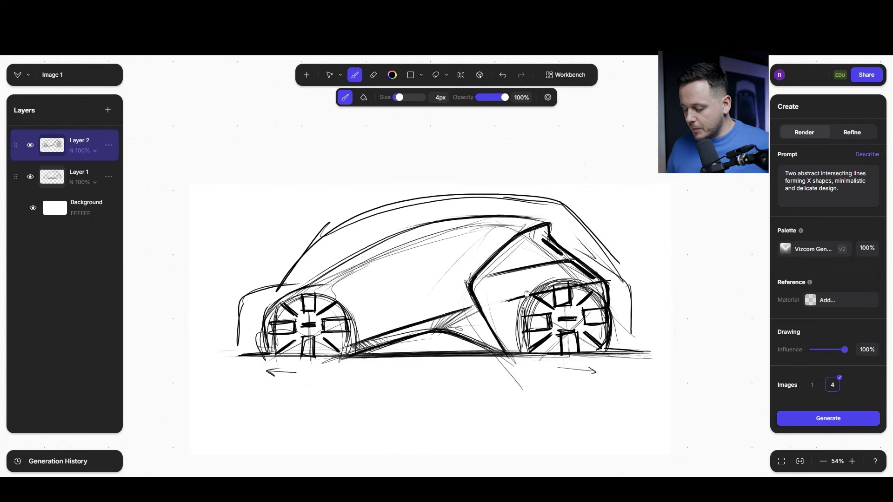
Undo the conventional car outline and the arrows below the wheels
key(ctrl+z)
key(ctrl+z)
key(ctrl+z)
key(ctrl+z)
key(ctrl+z)
key(ctrl+z)
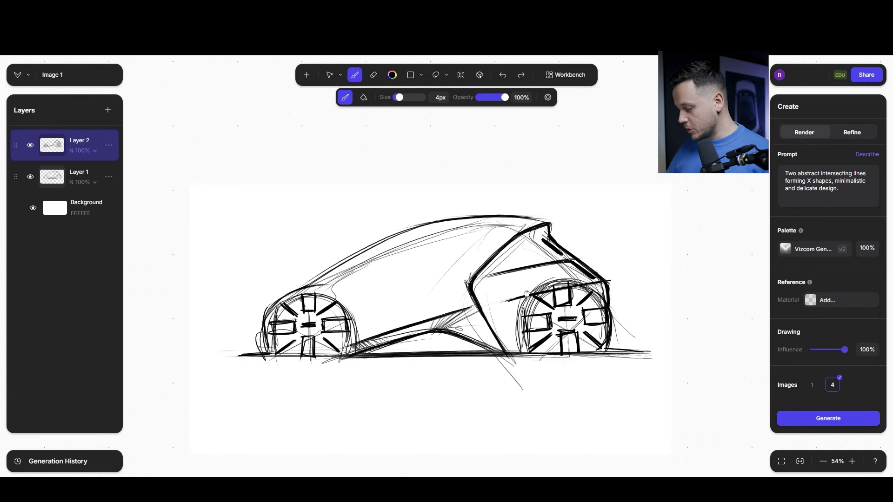
scroll(333, 290, down, 3)
scroll(320, 267, up, 6)
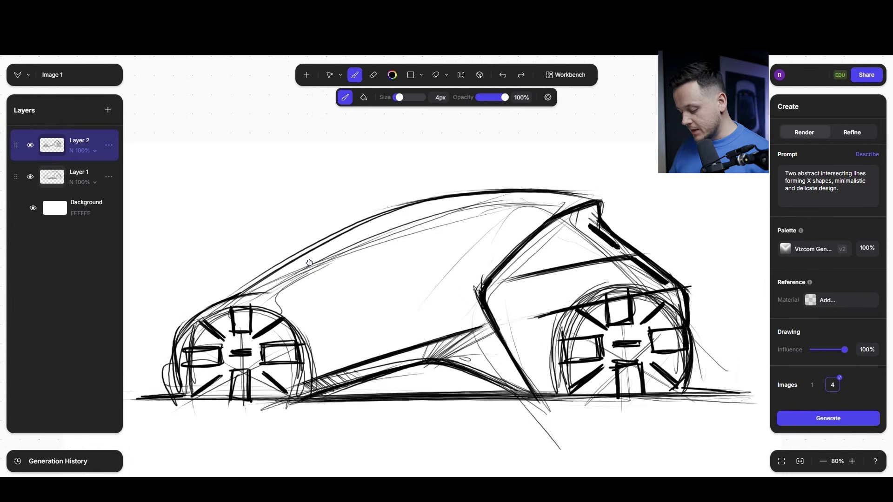
mouse_move(508, 176)
mouse_down()
mouse_move(416, 219)
mouse_move(435, 203)
mouse_move(399, 310)
mouse_up()
key(ctrl+z)
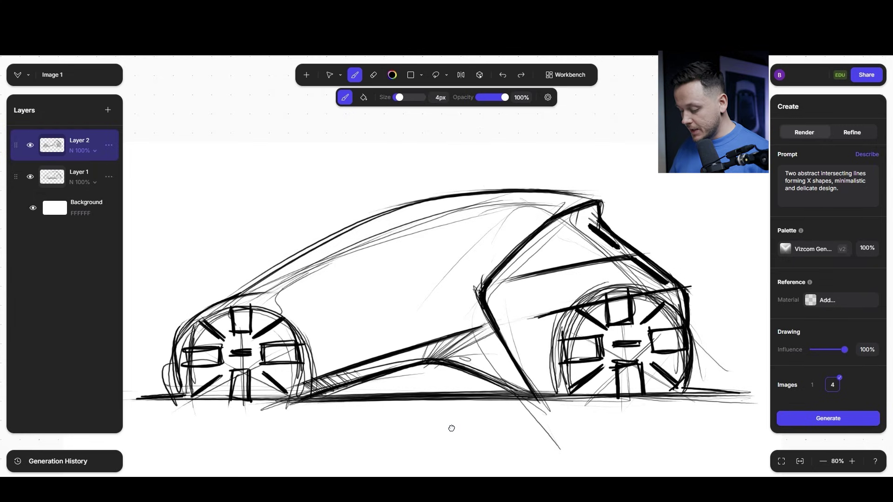
mouse_move(647, 271)
mouse_down()
mouse_move(586, 217)
mouse_move(507, 372)
mouse_move(279, 409)
mouse_up()
key(ctrl+z)
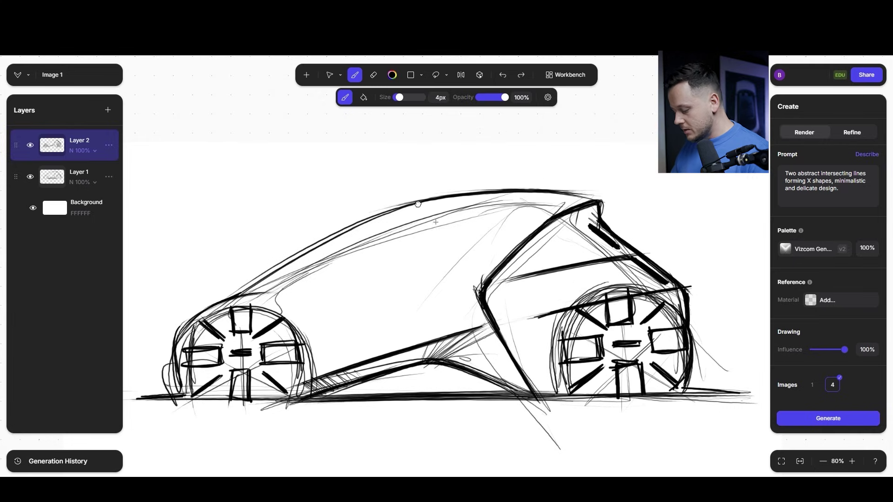
Reinforce the fender line over the top of the front wheel with a darker stroke
mouse_move(423, 257)
mouse_down()
mouse_move(239, 210)
mouse_move(253, 217)
mouse_up()
drag(181, 201, 256, 220)
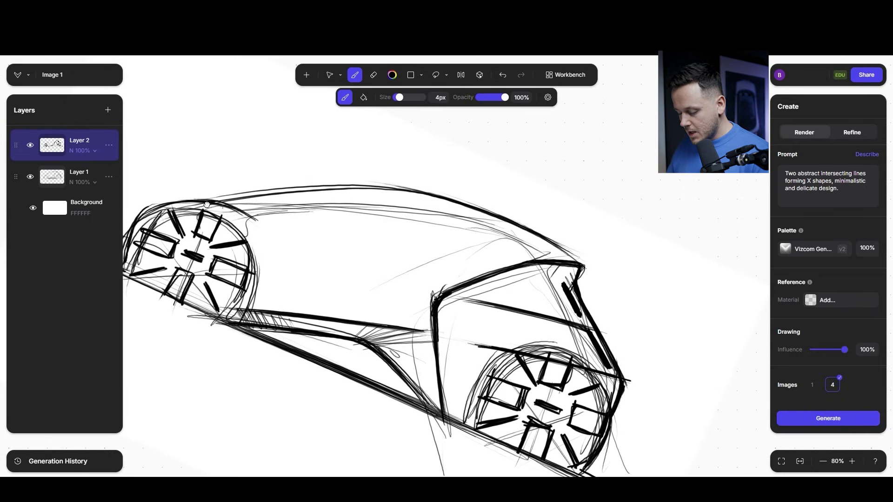
key(f)
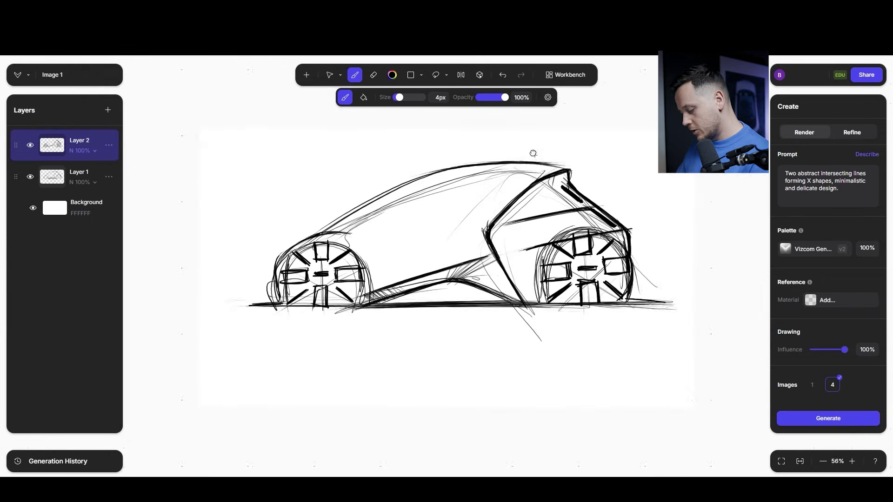
Outline the side window with a curve from the rear roof down and forward to the inner roof line near the front wheel
drag(524, 165, 448, 231)
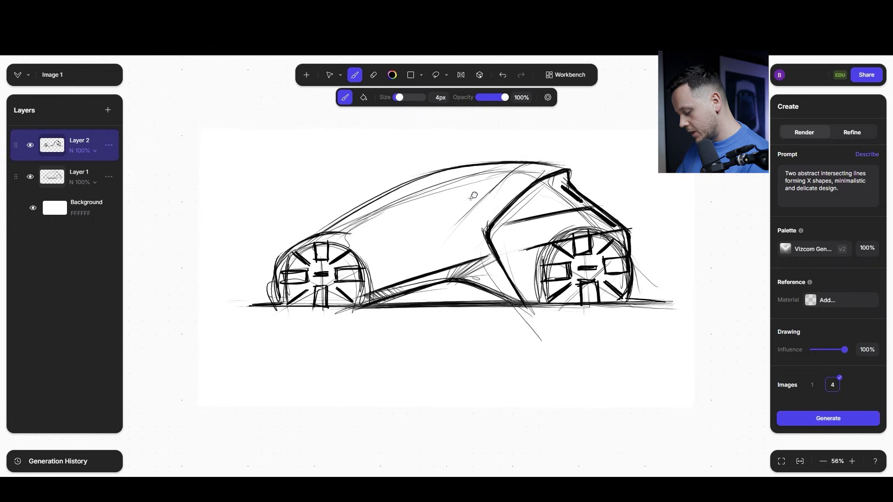
drag(505, 173, 373, 234)
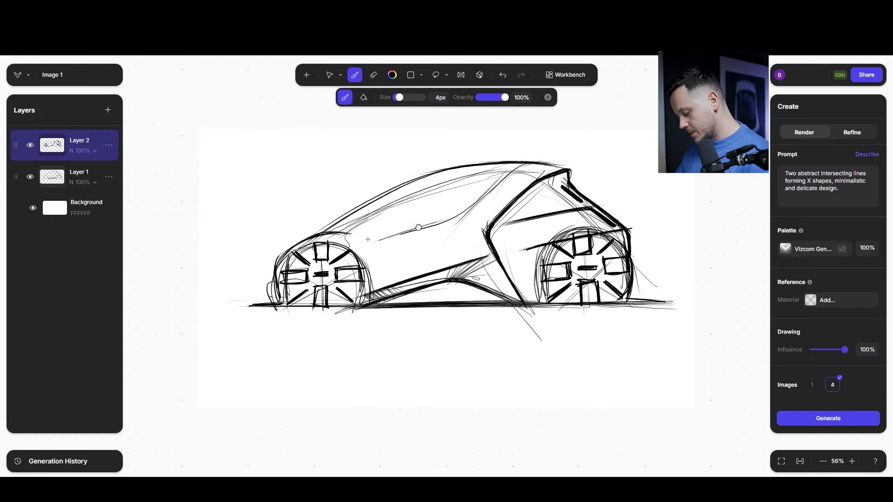
mouse_move(468, 215)
mouse_down()
mouse_move(356, 253)
mouse_move(340, 224)
mouse_up()
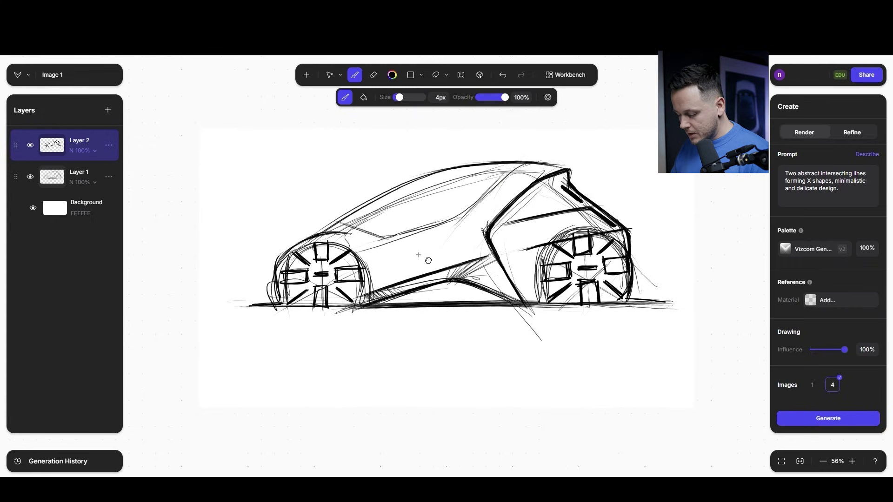
Add a new layer above the sketch layers and set it to Multiply blending at 71% opacity
scroll(317, 268, up, 5)
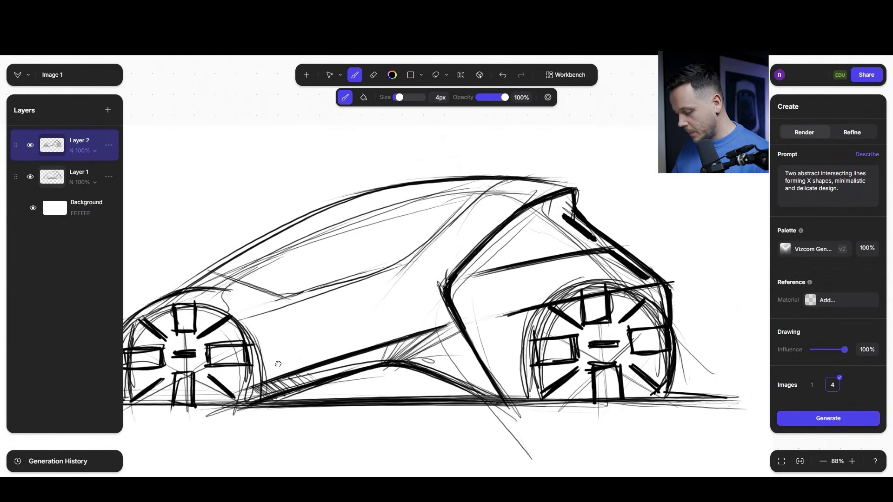
click(108, 109)
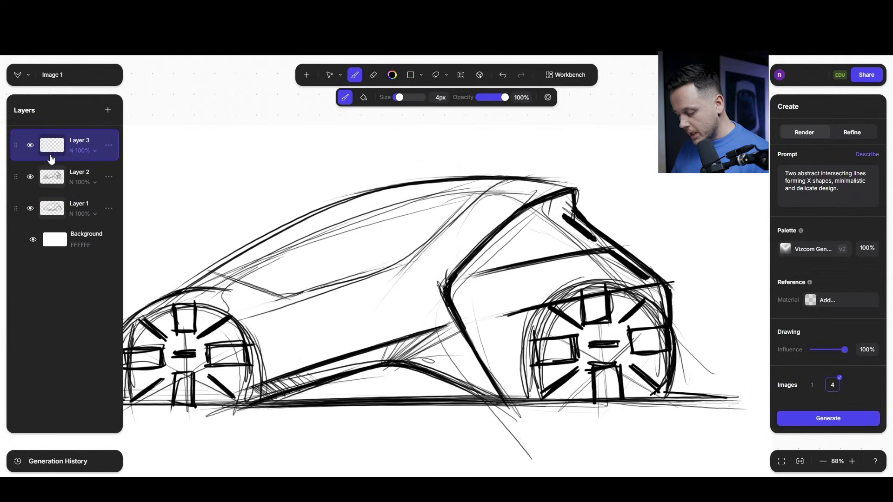
click(109, 145)
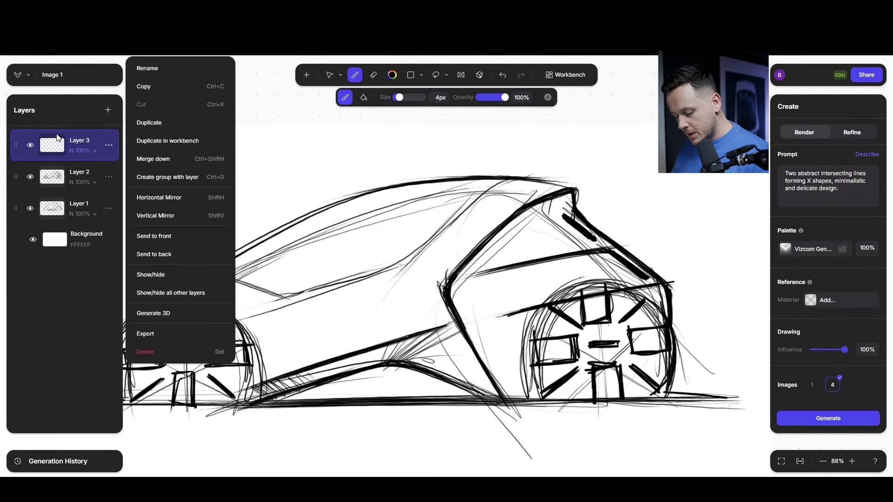
click(97, 152)
click(95, 153)
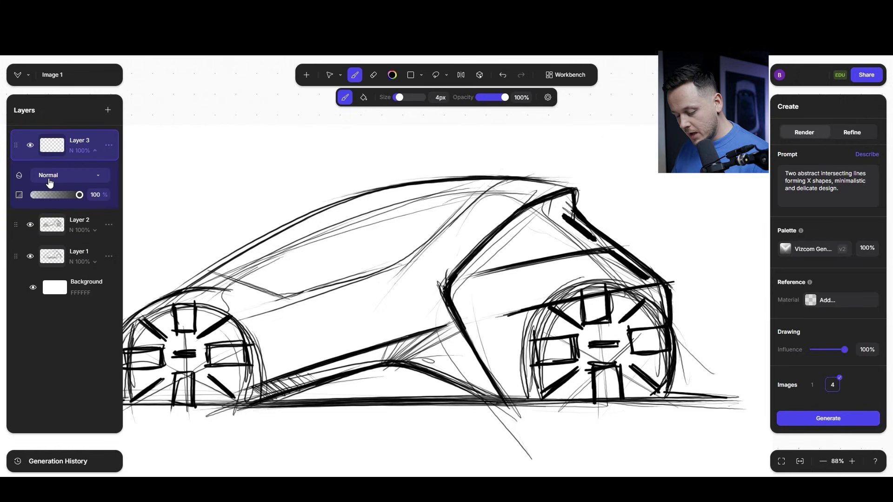
click(50, 183)
click(48, 206)
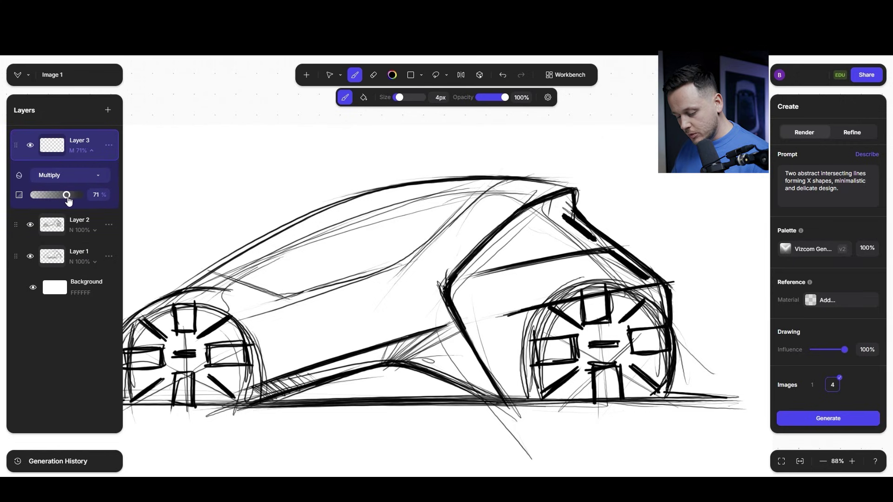
Shade the rear body section in dark grey 3A3A3A with a 41 px brush, following its outline
click(392, 75)
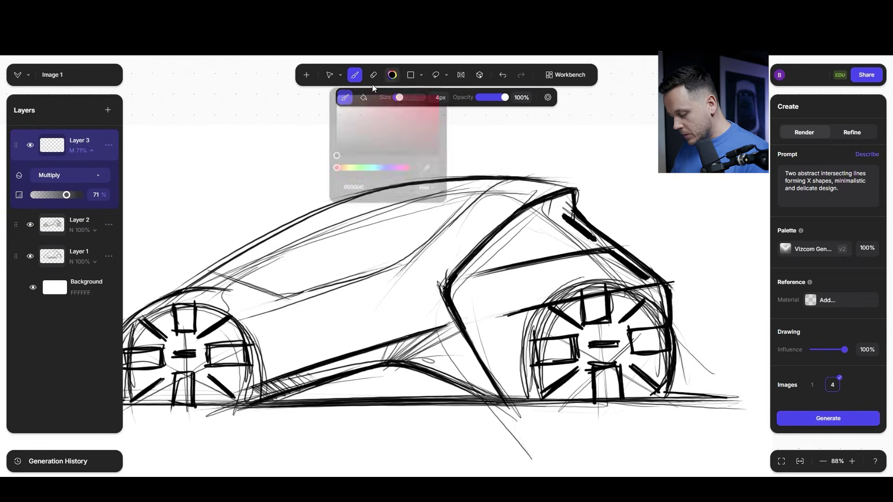
drag(373, 152, 291, 154)
click(357, 71)
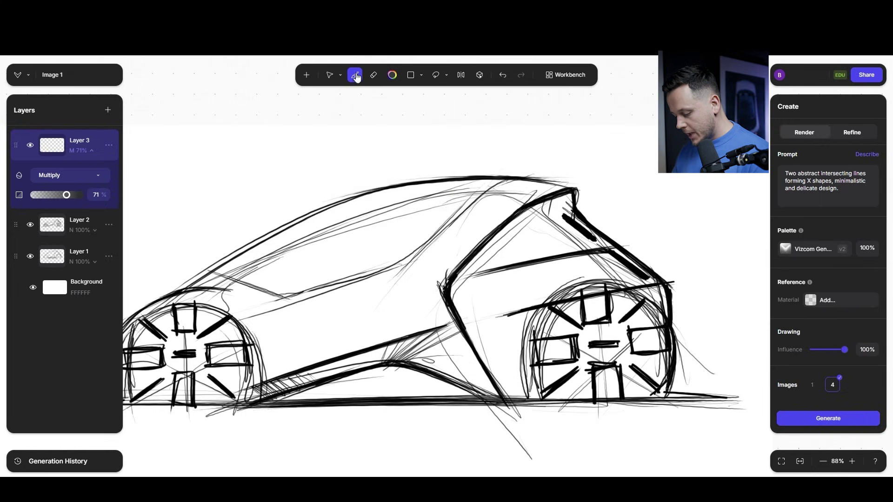
click(410, 98)
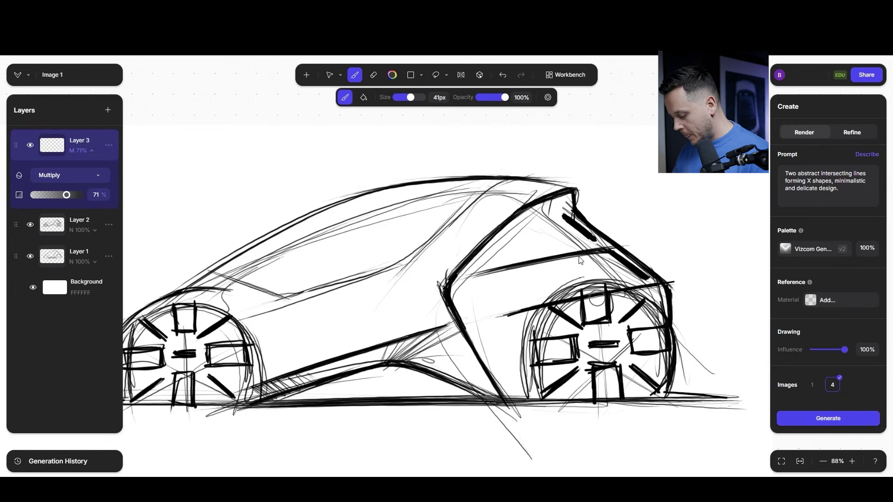
mouse_move(648, 289)
mouse_down()
mouse_move(578, 243)
mouse_move(601, 243)
mouse_move(561, 203)
mouse_up()
mouse_move(524, 225)
mouse_down()
mouse_move(555, 204)
mouse_move(486, 249)
mouse_move(454, 298)
mouse_move(458, 291)
mouse_up()
mouse_move(459, 291)
mouse_down()
mouse_move(498, 360)
mouse_move(496, 375)
mouse_move(465, 321)
mouse_move(527, 233)
mouse_move(589, 329)
mouse_move(534, 285)
mouse_move(516, 356)
mouse_move(492, 335)
mouse_move(519, 381)
mouse_move(582, 299)
mouse_move(652, 300)
mouse_move(661, 316)
mouse_move(655, 373)
mouse_move(642, 309)
mouse_move(651, 373)
mouse_move(601, 261)
mouse_move(606, 335)
mouse_move(631, 387)
mouse_move(608, 389)
mouse_move(629, 385)
mouse_move(605, 315)
mouse_move(583, 309)
mouse_move(563, 375)
mouse_move(535, 329)
mouse_move(518, 329)
mouse_move(562, 391)
mouse_move(599, 388)
mouse_move(584, 333)
mouse_move(585, 358)
mouse_move(516, 389)
mouse_up()
Shade the wheels, the triangular sill area between them and the rest of the rear section in the same dark grey
key(space)
drag(368, 438, 512, 412)
mouse_move(384, 367)
mouse_down()
mouse_move(380, 320)
mouse_move(311, 297)
mouse_move(283, 350)
mouse_move(287, 310)
mouse_move(282, 332)
mouse_move(354, 296)
mouse_move(362, 309)
mouse_move(330, 358)
mouse_move(314, 326)
mouse_move(290, 350)
mouse_move(345, 351)
mouse_move(319, 289)
mouse_up()
drag(287, 357, 284, 342)
drag(381, 367, 412, 390)
mouse_move(399, 309)
mouse_down()
mouse_move(457, 356)
mouse_move(395, 304)
mouse_move(282, 284)
mouse_move(388, 313)
mouse_move(459, 359)
mouse_up()
drag(554, 435, 571, 454)
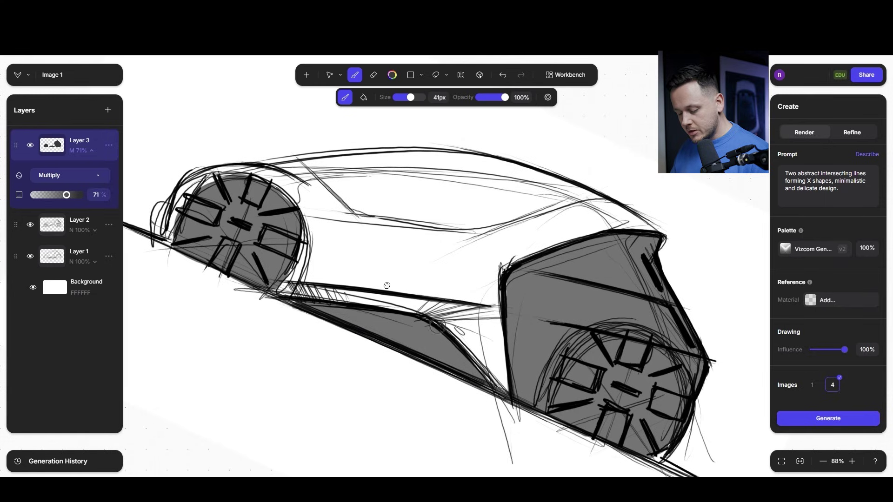
Add another layer on top for the window colour and set it to Multiply blending at 68% opacity
right_click(95, 148)
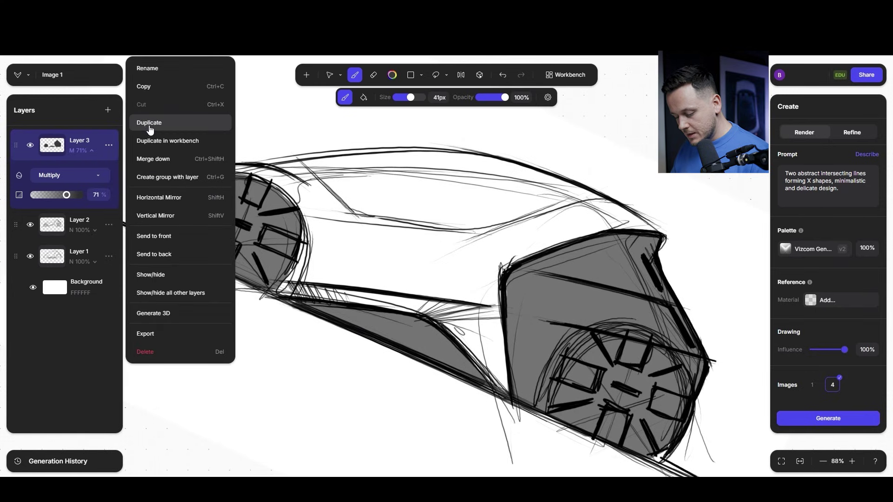
click(108, 110)
click(95, 150)
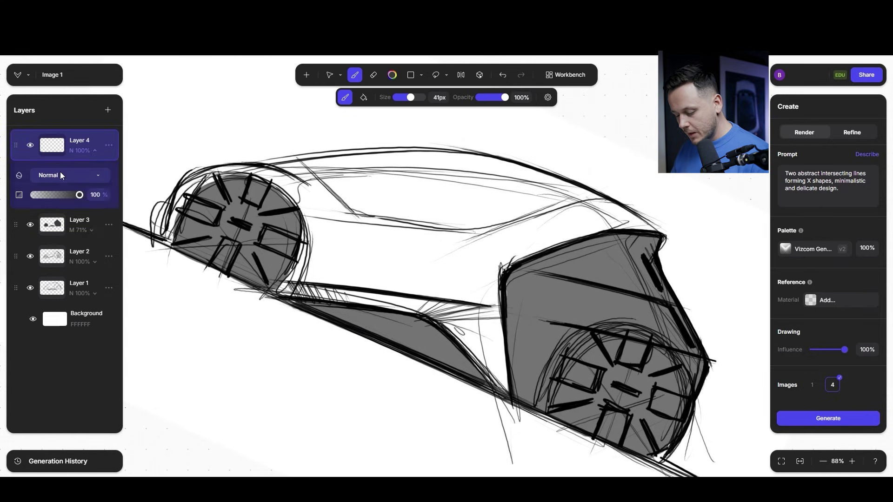
click(64, 199)
click(78, 185)
click(50, 211)
Choose a light teal brush colour and undo the trial strokes over the side window
click(392, 75)
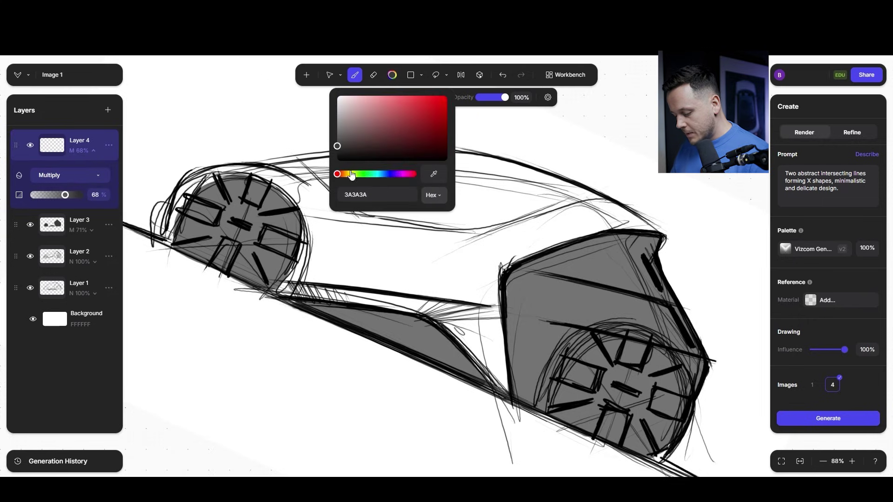
click(377, 174)
click(367, 106)
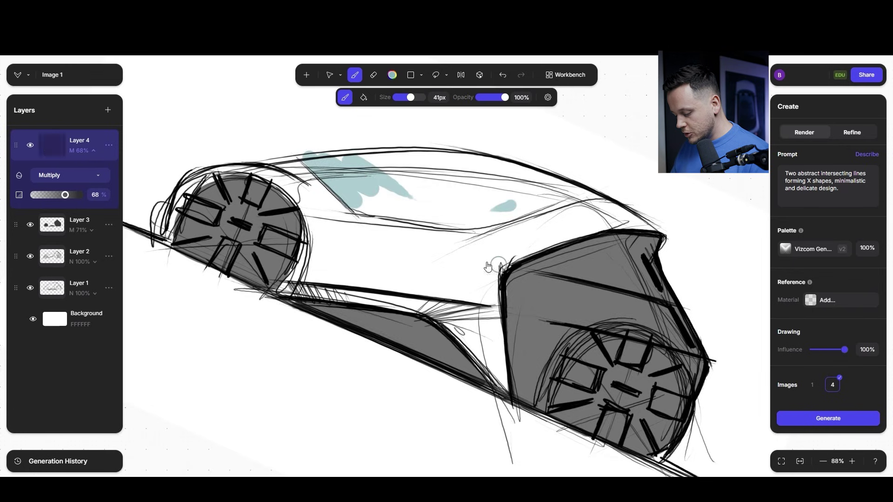
key(ctrl+z)
key(ctrl+z)
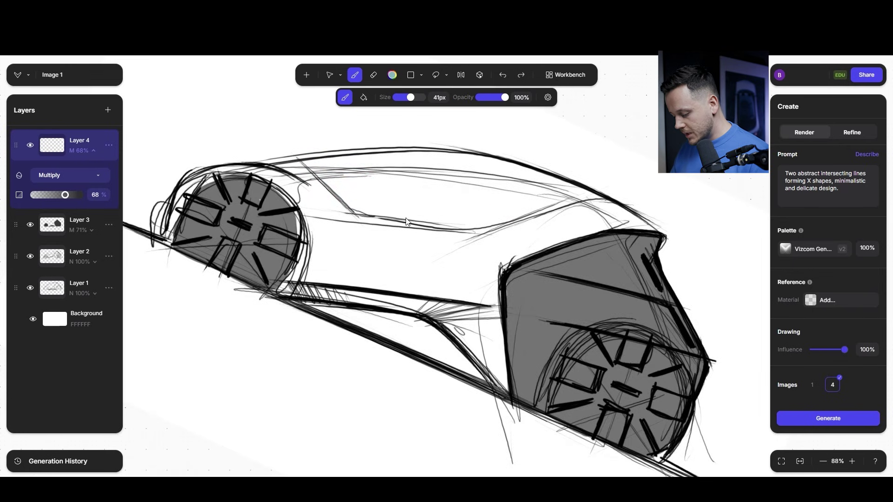
Trace a closed Bezier selection around the side window, along its lower edge, front corner and roof line
click(446, 75)
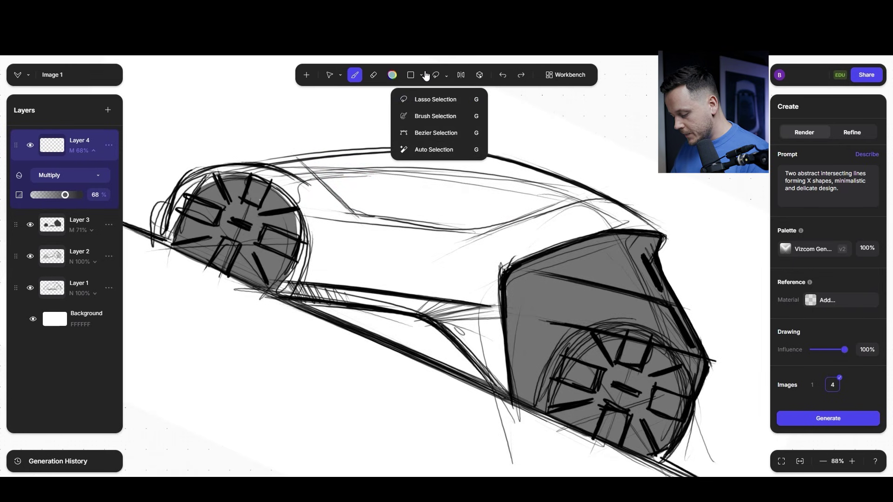
click(436, 132)
click(611, 197)
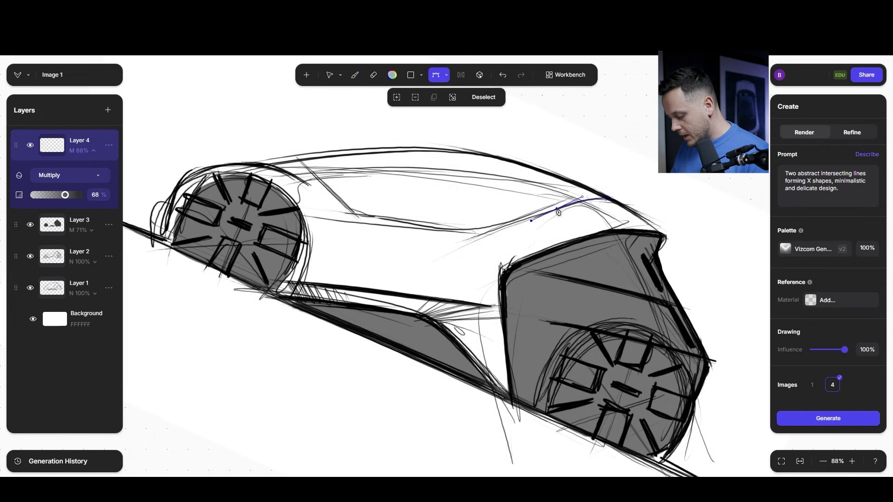
drag(556, 209, 527, 218)
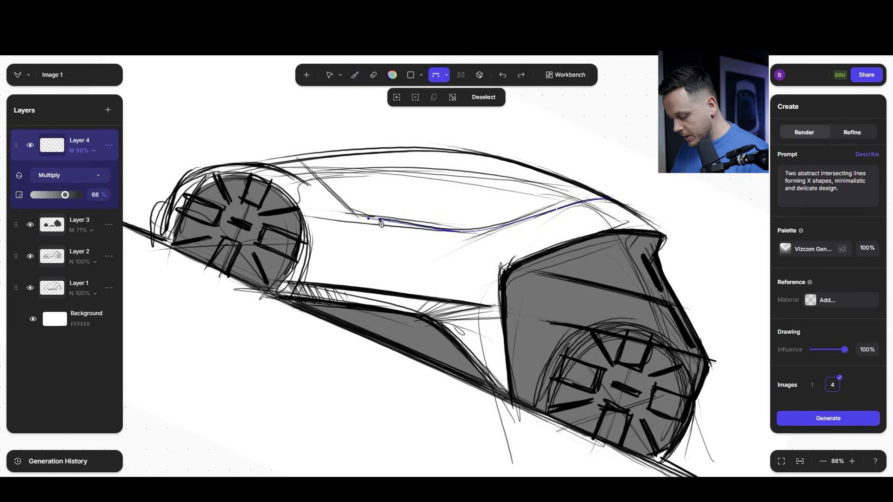
click(343, 200)
click(301, 160)
drag(438, 149, 484, 154)
click(612, 198)
Adjust the selection's points and curve along the rear roof so it follows the sketched roof line
click(518, 164)
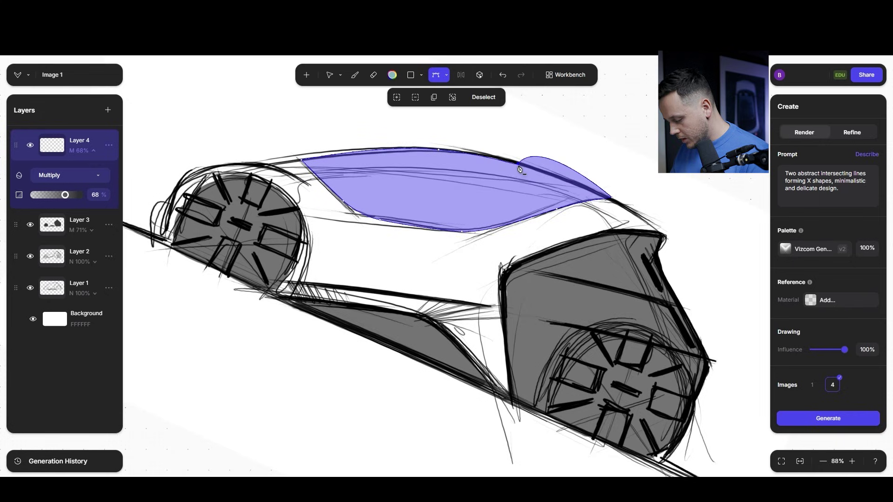
click(518, 165)
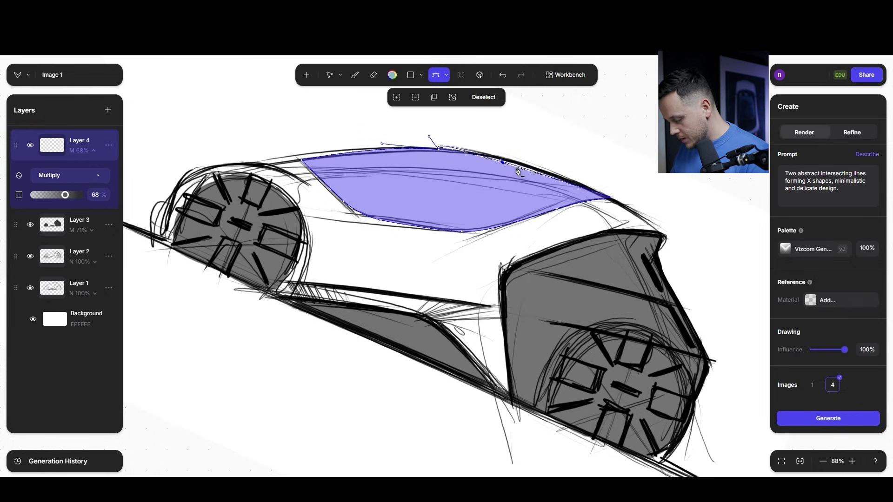
drag(518, 172, 518, 172)
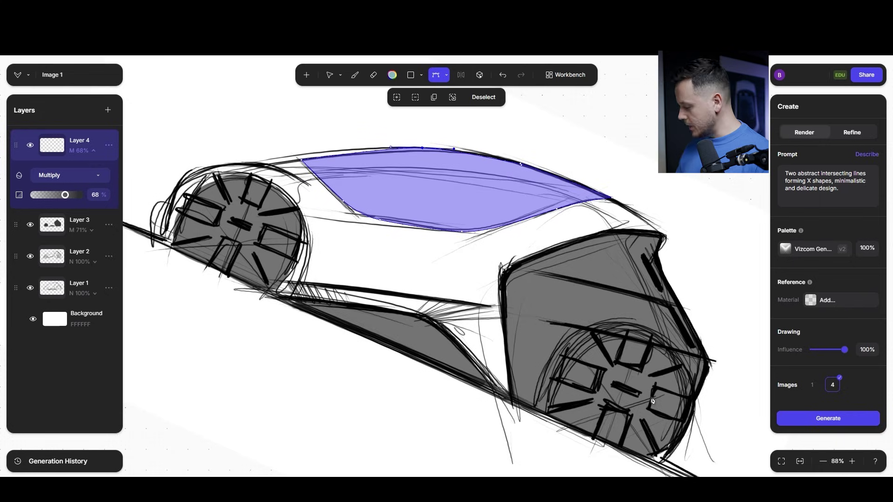
Paint the selected side window light teal with the brush and clear the selection
key(b)
mouse_move(402, 152)
mouse_down()
mouse_move(602, 225)
mouse_move(575, 186)
mouse_move(419, 127)
mouse_move(339, 154)
mouse_move(273, 157)
mouse_up()
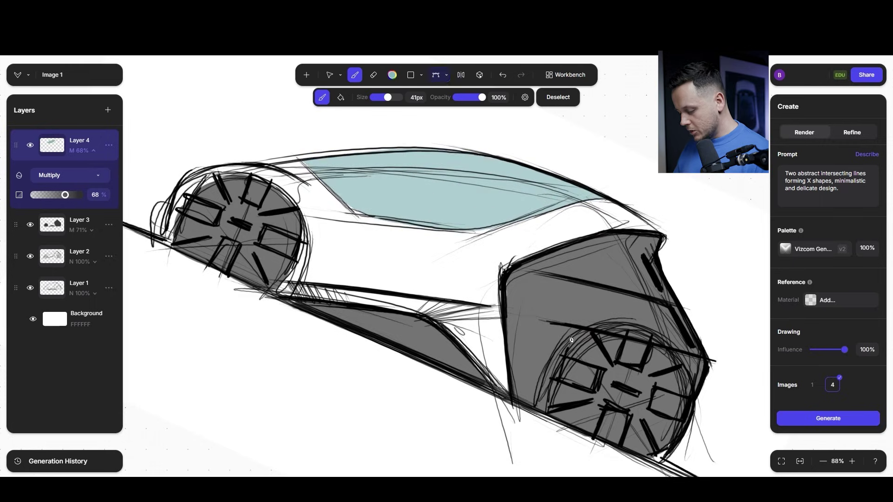
key(ctrl+d)
scroll(380, 241, down, 5)
scroll(338, 236, up, 6)
scroll(345, 246, down, 6)
scroll(352, 264, up, 6)
scroll(352, 264, down, 3)
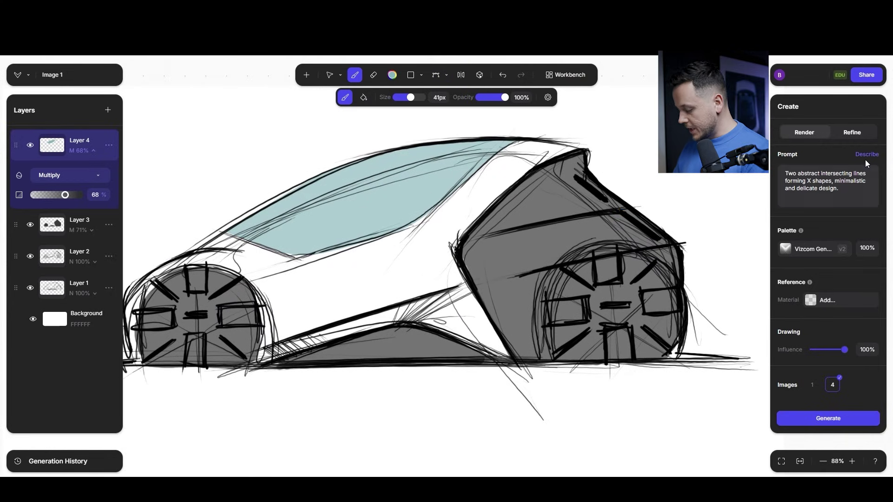
Replace the prompt with an automatically generated description of the current sketch
click(866, 153)
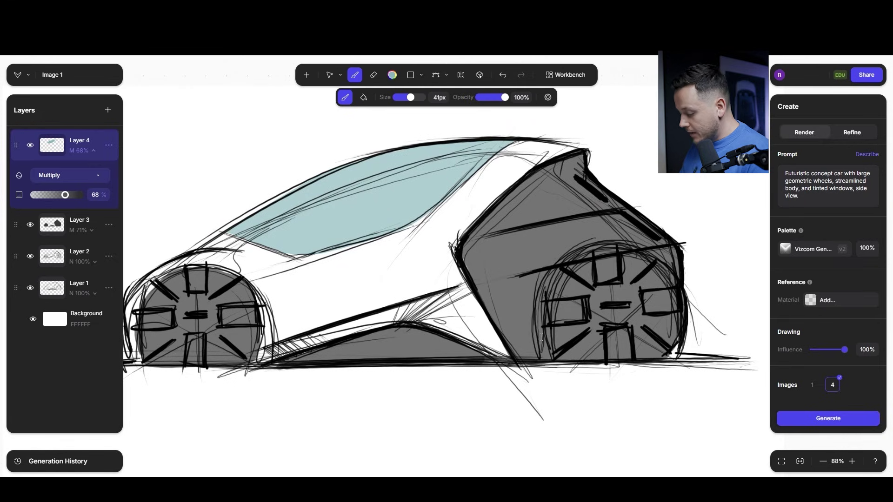
scroll(424, 267, down, 2)
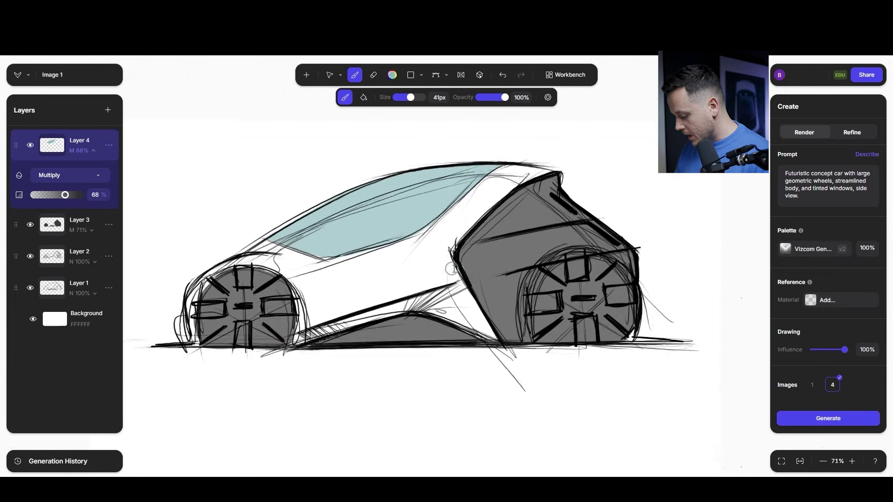
scroll(364, 220, up, 4)
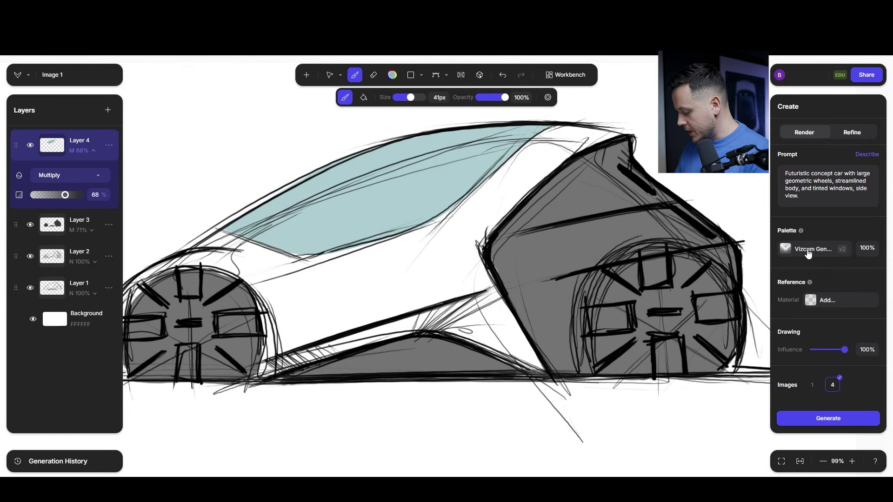
Keep the Vizcom General palette, set the drawing influence to 90% and generate four renders
click(812, 249)
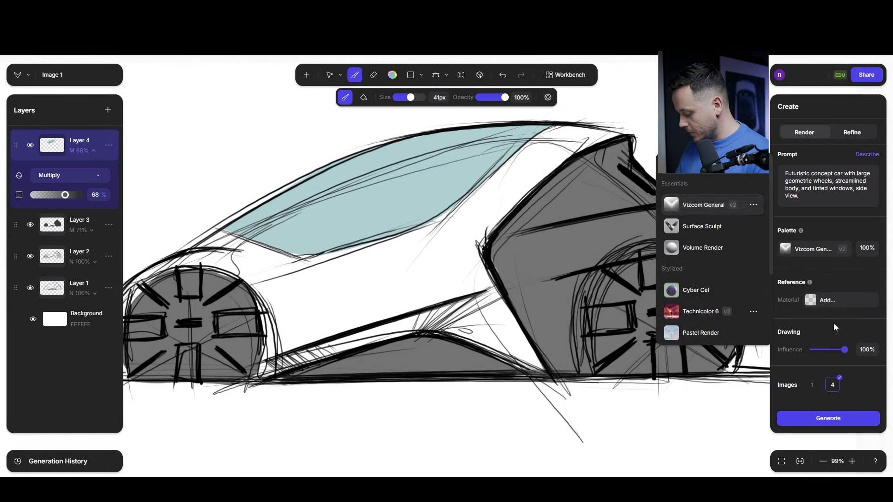
drag(844, 350, 842, 350)
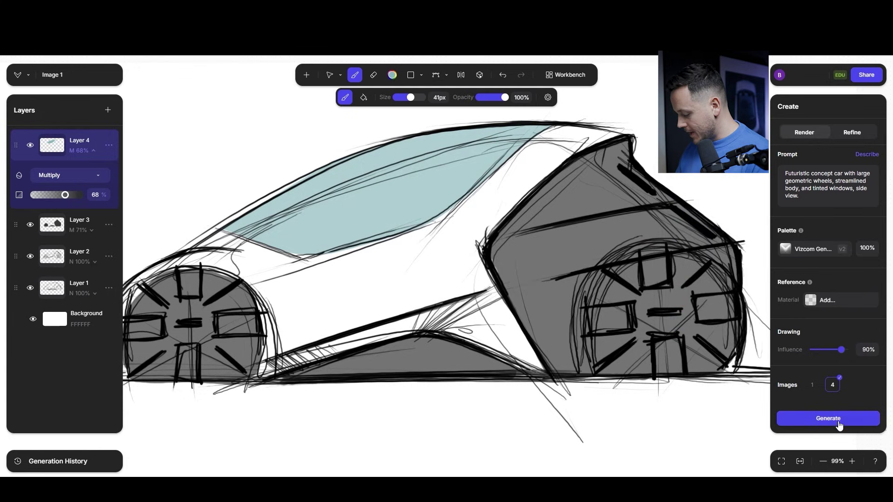
click(815, 421)
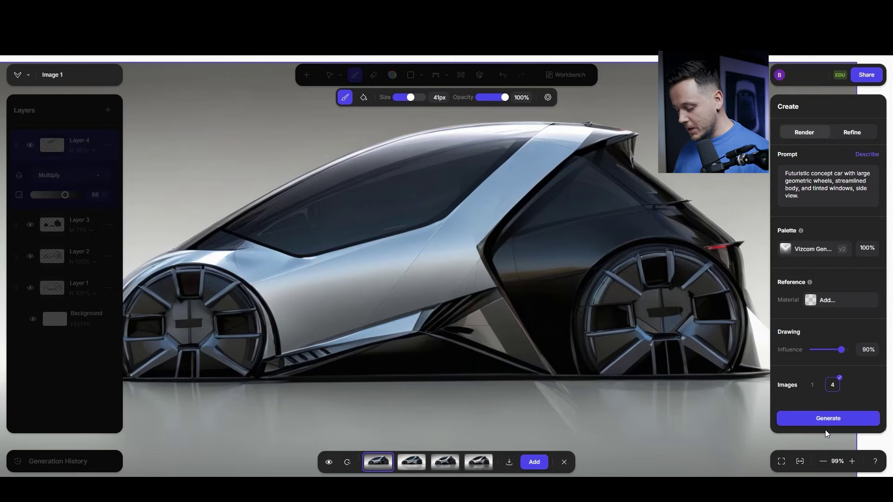
Compare the four generated renders and add the first one, with the black rear section, as a new layer
click(411, 463)
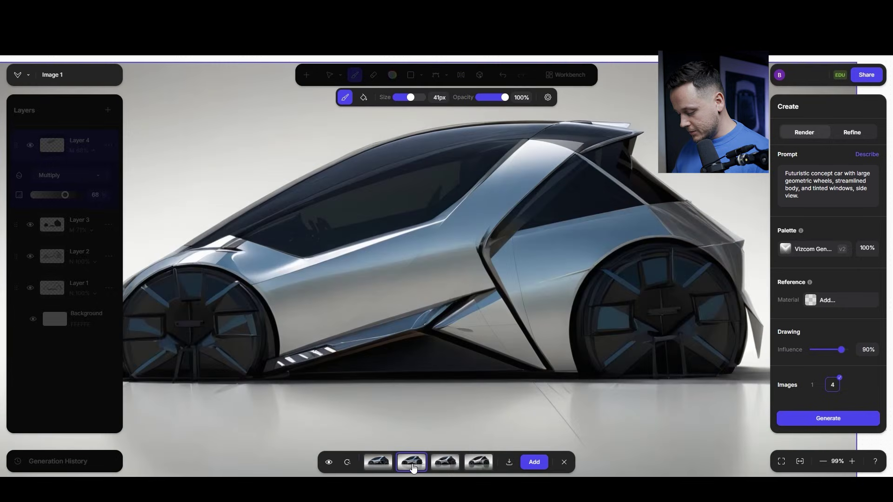
click(437, 464)
click(478, 465)
click(378, 463)
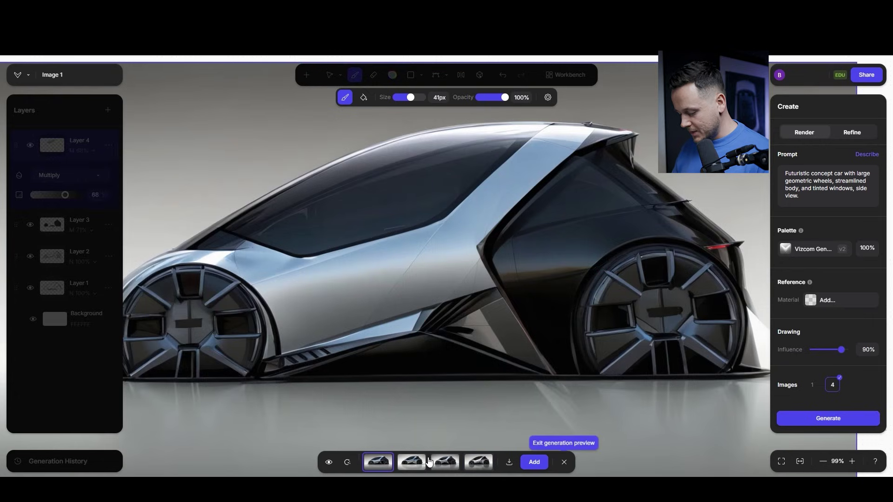
click(445, 463)
click(477, 465)
click(378, 464)
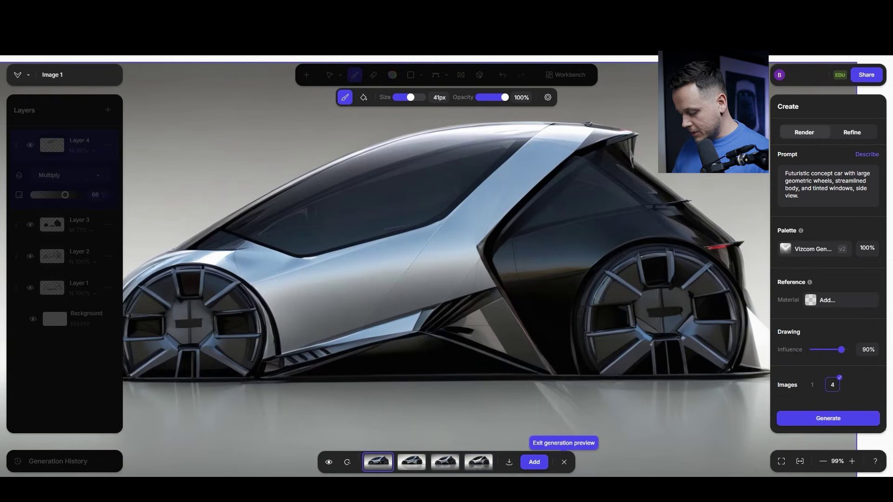
click(529, 465)
click(563, 464)
Inspect the added car render up close and switch image generation from Render to Refine mode
key(ctrl+minus)
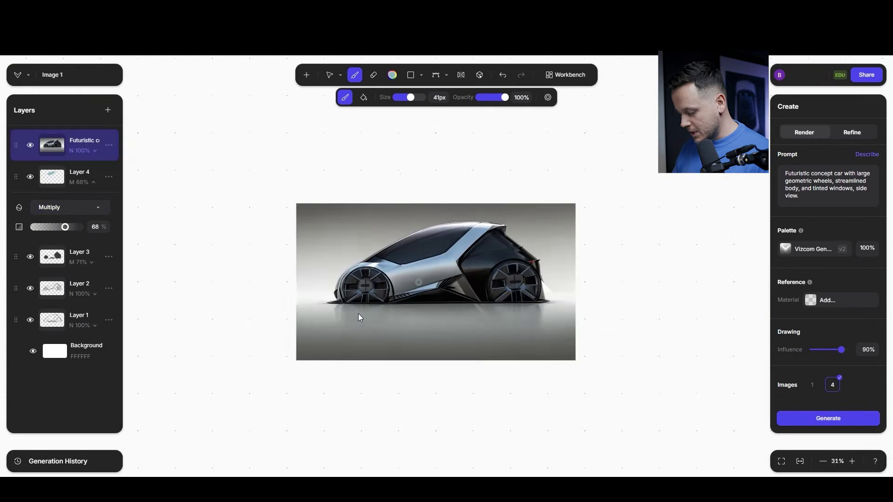
key(ctrl+plus)
drag(334, 314, 354, 357)
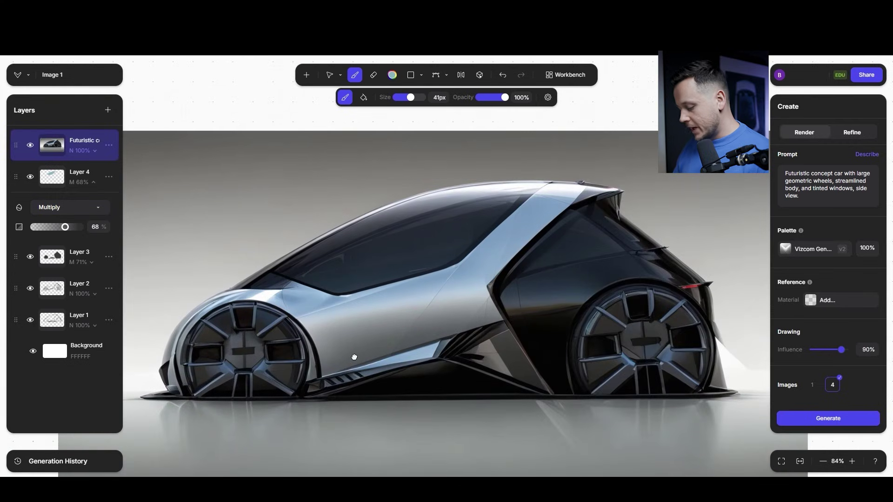
key(shift+1)
scroll(301, 300, up, 5)
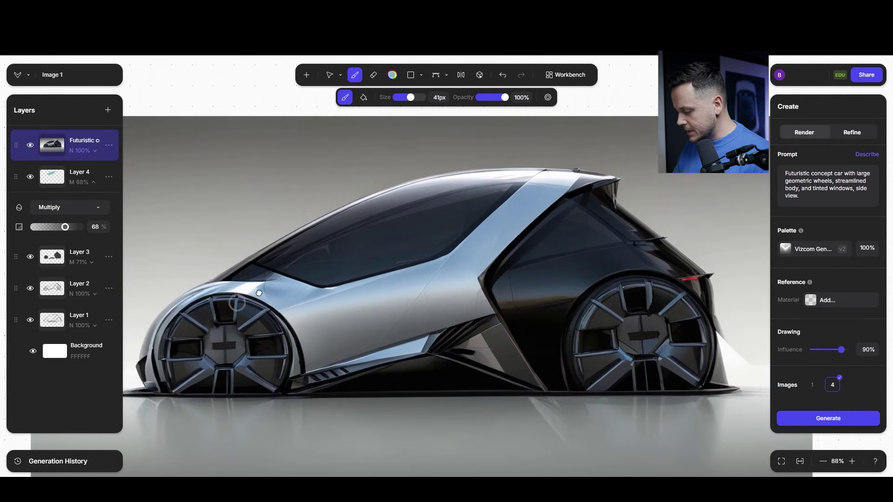
click(862, 133)
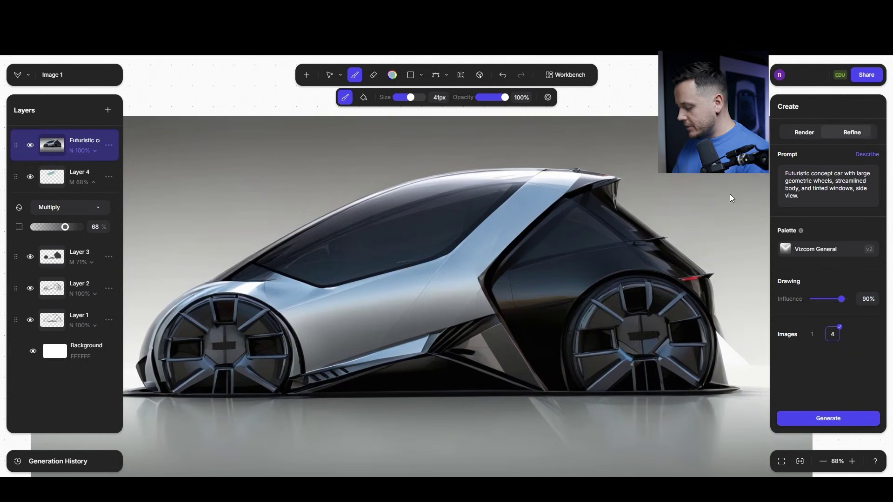
Set the drawing influence to 70% and generate four refined versions of the car render
click(834, 300)
click(836, 298)
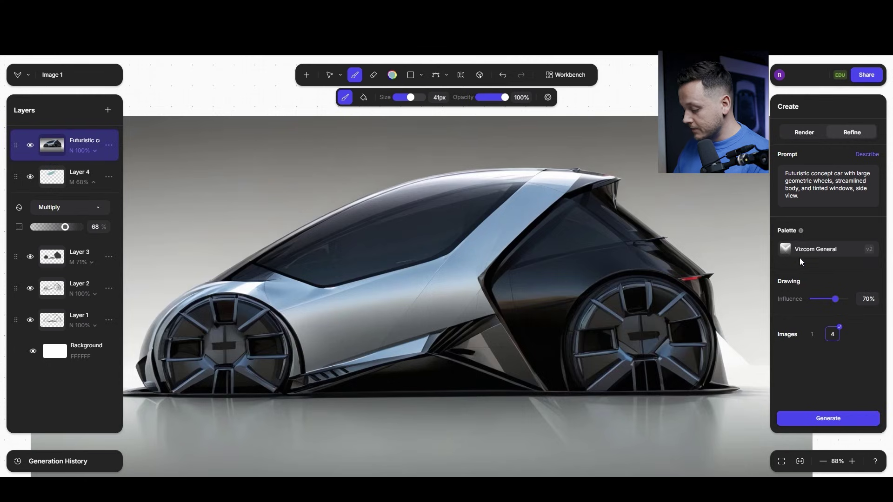
click(822, 420)
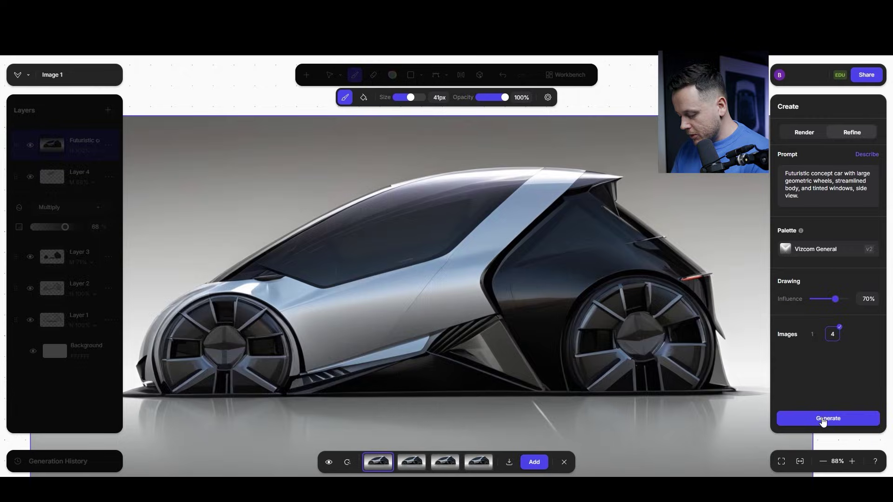
Compare the four refined images and add the first one as a new layer
click(411, 462)
click(444, 462)
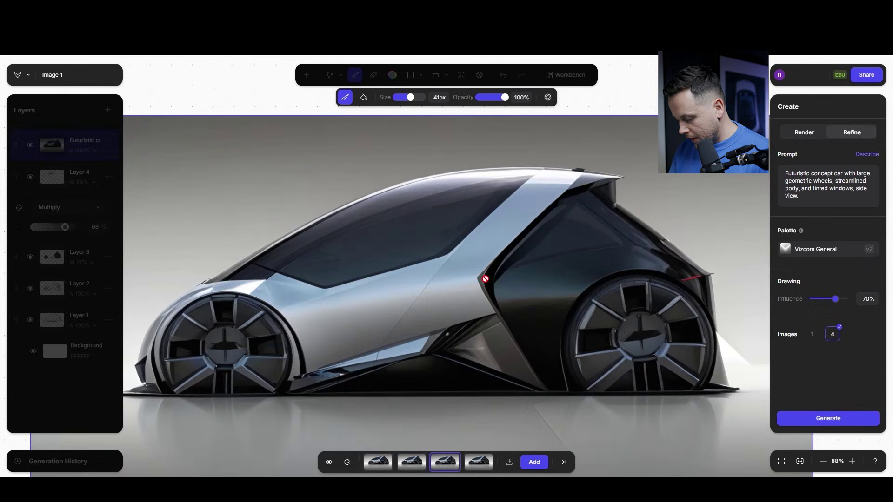
click(476, 464)
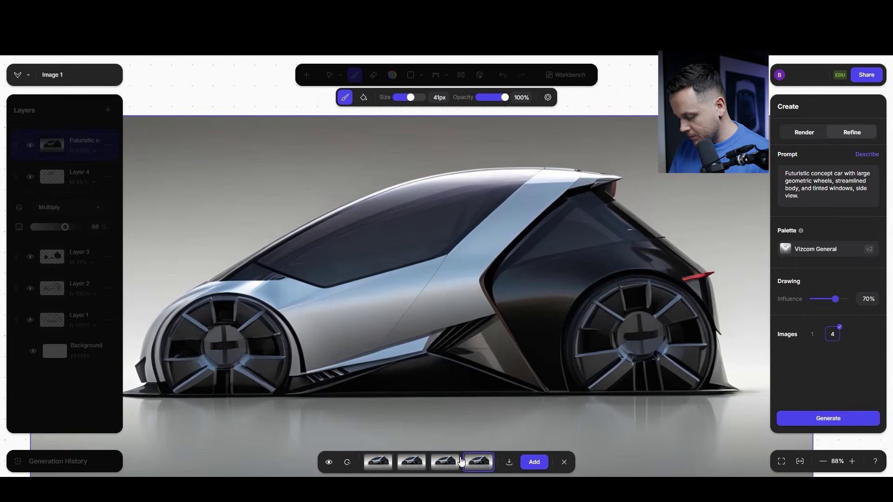
click(378, 463)
click(484, 464)
click(379, 464)
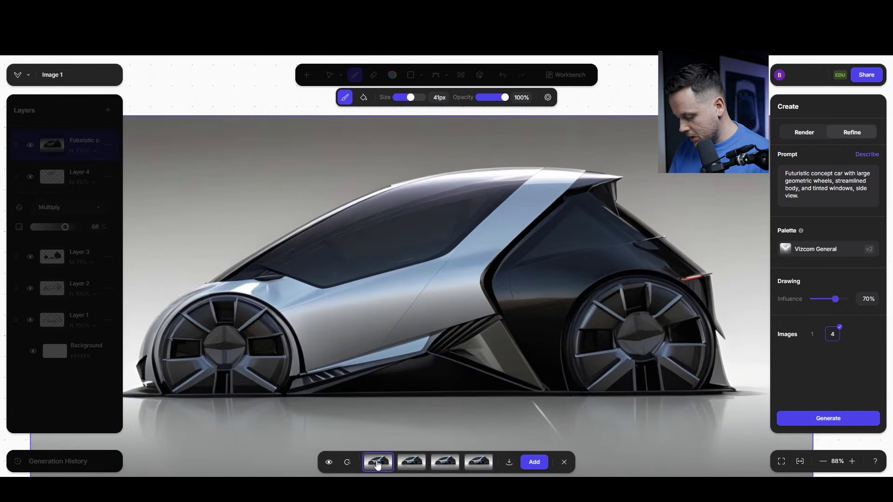
click(534, 462)
click(568, 462)
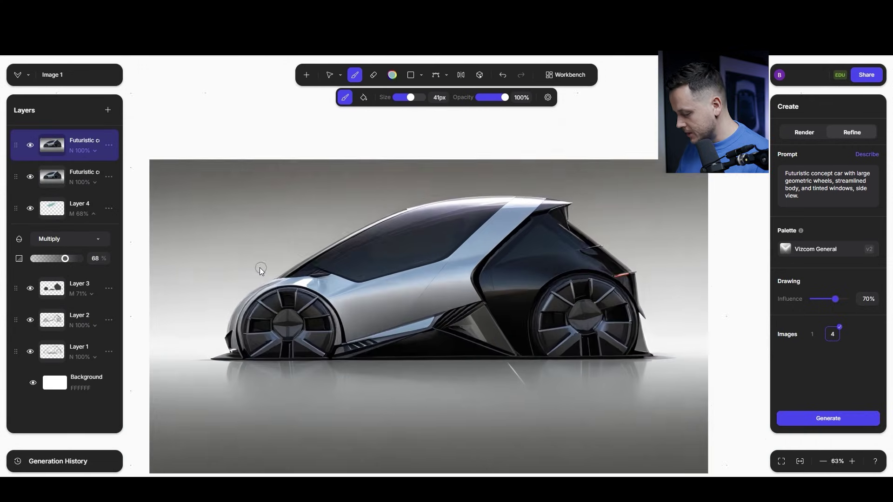
Mirror the refined car render horizontally to check its proportions and restore its original orientation
drag(262, 258, 247, 236)
key(shift+h)
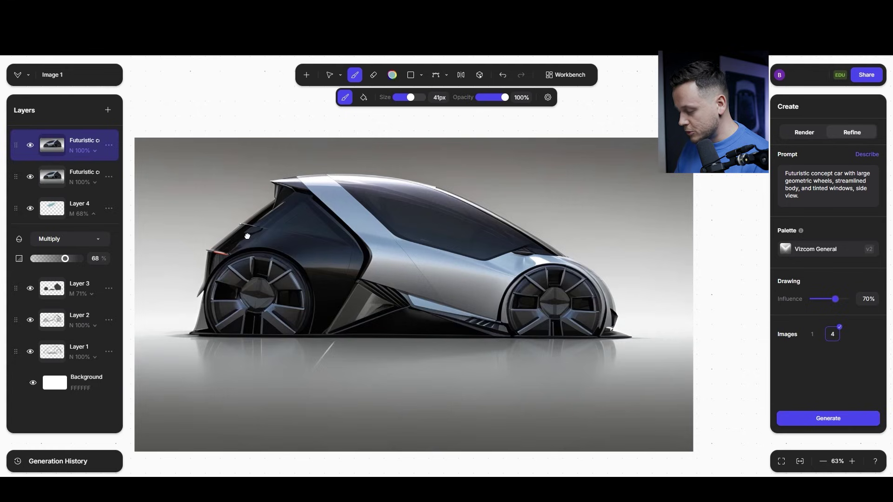
key(shift+h)
key(ctrl+plus)
drag(200, 198, 222, 205)
drag(292, 210, 250, 196)
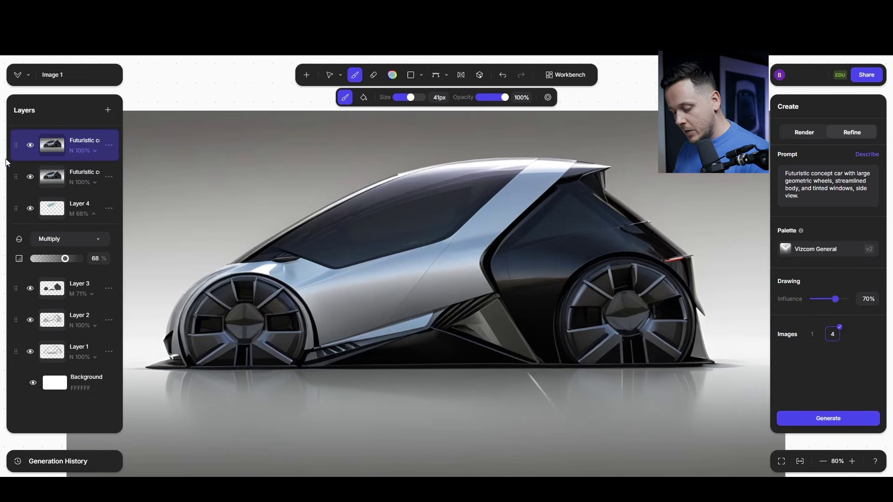
Hide both render layers and all four sketch layers, and add a new empty layer on top
click(30, 145)
click(30, 177)
click(30, 208)
click(31, 288)
click(30, 320)
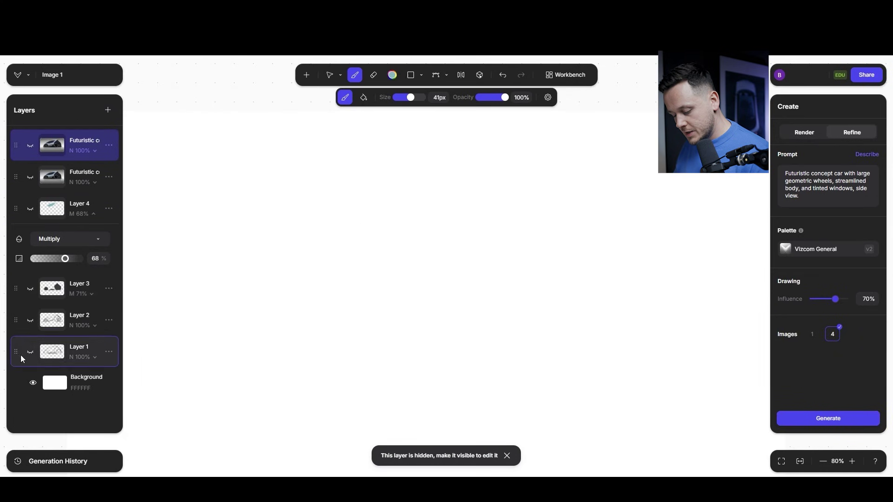
click(30, 352)
click(108, 110)
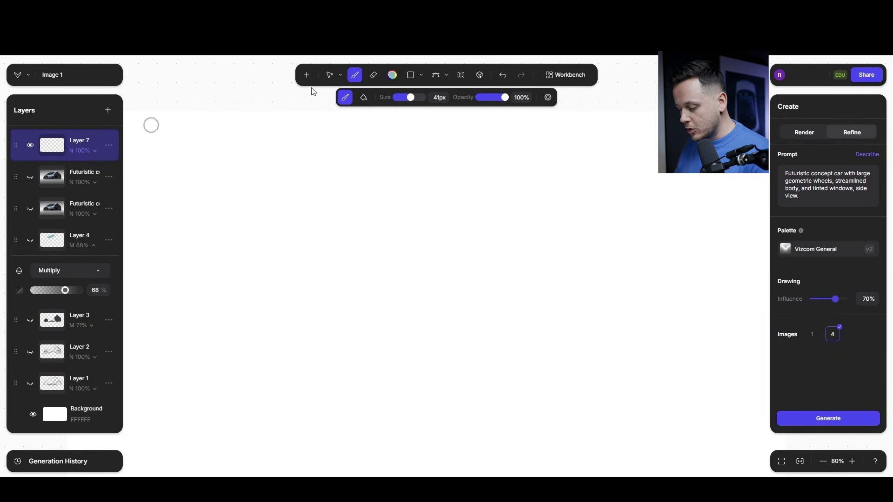
Set the brush to 4 px and black (000000), and switch image generation back to Render mode
drag(403, 101, 402, 104)
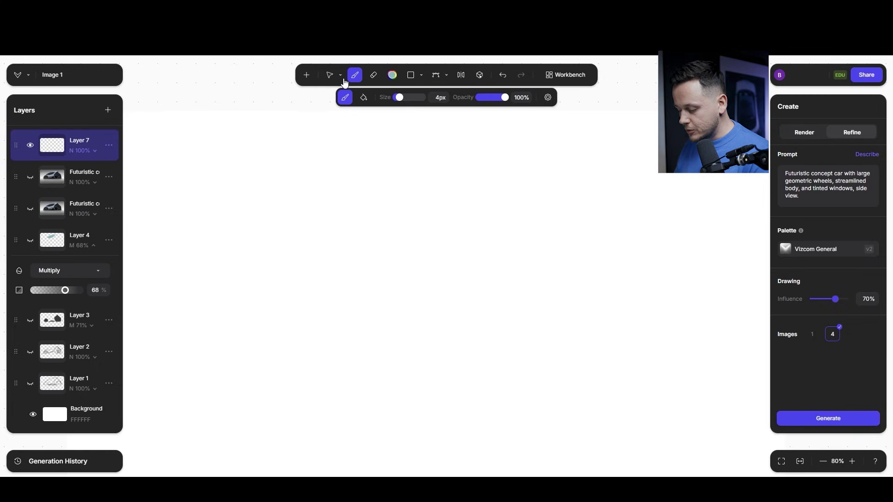
click(392, 80)
drag(344, 154, 282, 210)
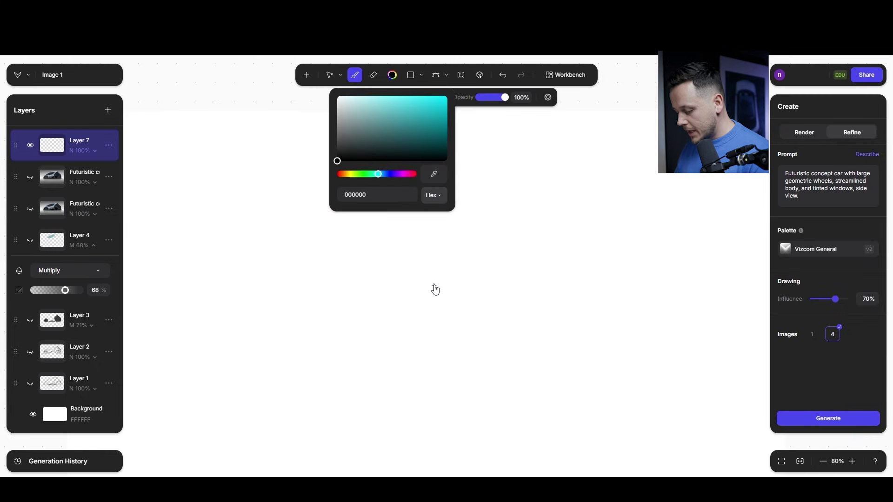
drag(434, 282, 279, 395)
key(ctrl+z)
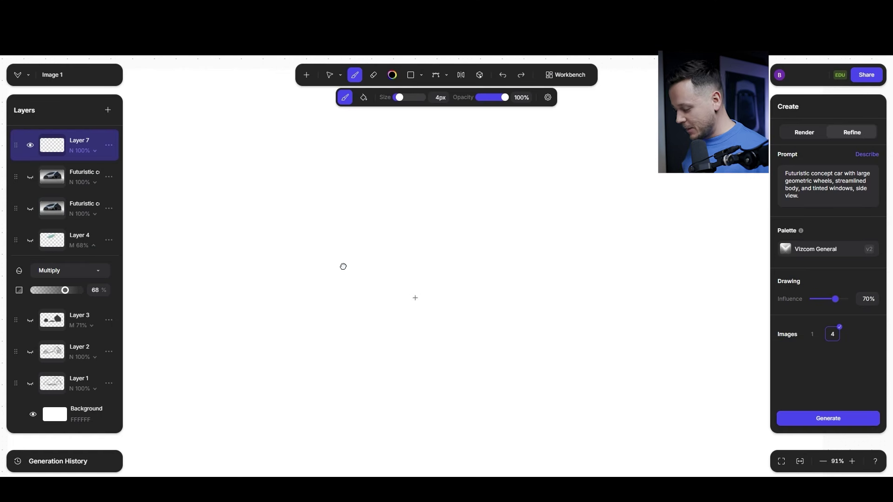
click(799, 134)
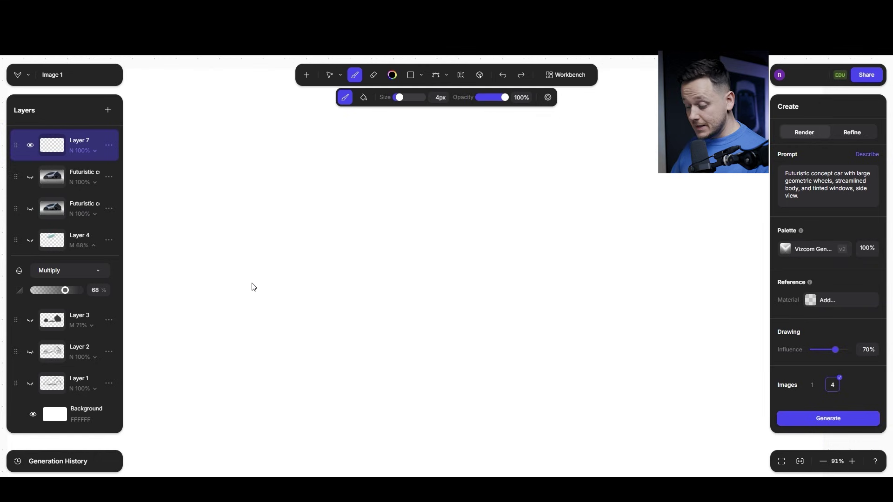
Sketch the sweeping lower bumper curves and far-side corner of a car in three-quarter front view
mouse_move(215, 271)
mouse_down()
mouse_move(313, 331)
mouse_move(445, 321)
mouse_up()
mouse_move(343, 276)
mouse_down()
mouse_move(420, 325)
mouse_move(444, 326)
mouse_up()
drag(453, 313, 464, 319)
drag(310, 313, 359, 315)
drag(369, 315, 469, 340)
drag(384, 322, 488, 350)
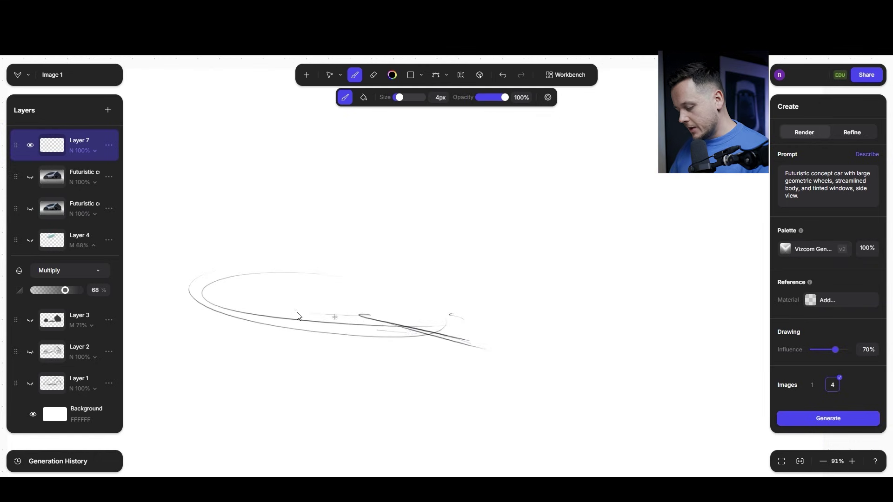
drag(160, 299, 305, 317)
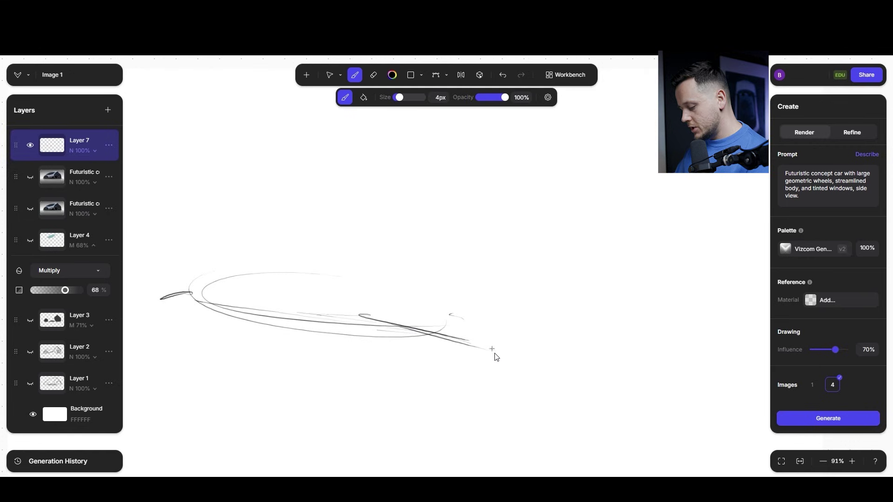
Rough in the near front wheel and the rear wheel with their rims and first spoke lines
drag(505, 241, 475, 384)
drag(529, 280, 484, 280)
mouse_move(660, 205)
mouse_down()
mouse_move(641, 290)
mouse_move(651, 293)
mouse_up()
drag(465, 303, 538, 309)
mouse_move(516, 368)
mouse_down()
mouse_move(481, 315)
mouse_move(477, 376)
mouse_up()
drag(515, 269, 485, 289)
drag(527, 241, 514, 280)
drag(555, 285, 594, 269)
drag(663, 207, 660, 235)
drag(642, 263, 670, 314)
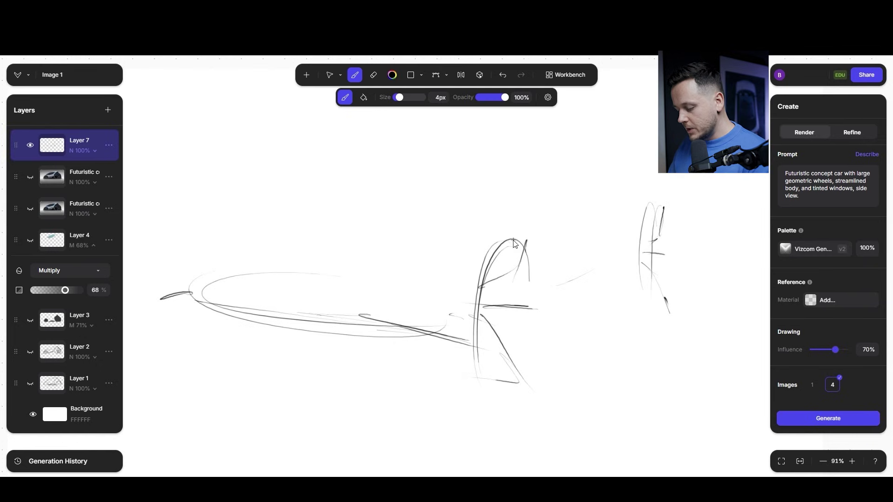
Sketch the near front fender and hood line, and outline the slanted near-side headlight with heavy strokes
mouse_move(521, 246)
mouse_down()
mouse_move(454, 219)
mouse_move(374, 238)
mouse_move(422, 229)
mouse_move(236, 220)
mouse_move(249, 217)
mouse_move(208, 201)
mouse_up()
drag(264, 198, 209, 201)
mouse_move(471, 222)
mouse_down()
mouse_move(388, 254)
mouse_move(471, 233)
mouse_move(437, 262)
mouse_move(390, 273)
mouse_up()
drag(474, 231, 418, 269)
mouse_move(475, 227)
mouse_down()
mouse_move(421, 266)
mouse_move(387, 268)
mouse_up()
mouse_move(387, 268)
mouse_down()
mouse_move(473, 227)
mouse_move(424, 232)
mouse_up()
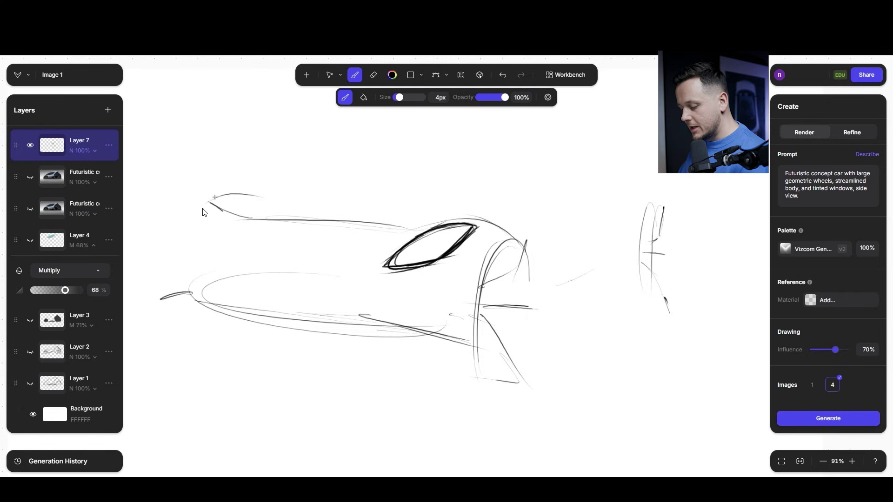
Draw the narrow far-side headlight and a centerline running down the hood and front bumper
drag(228, 194, 184, 238)
drag(223, 195, 185, 238)
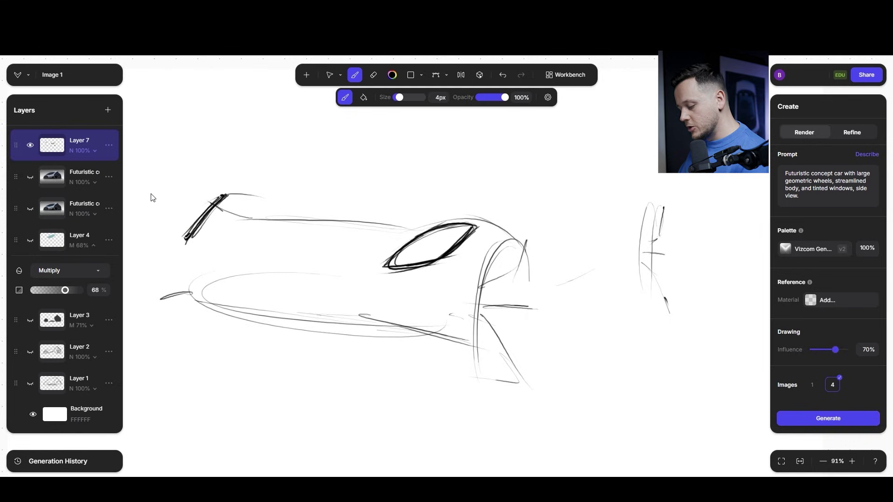
drag(371, 197, 258, 260)
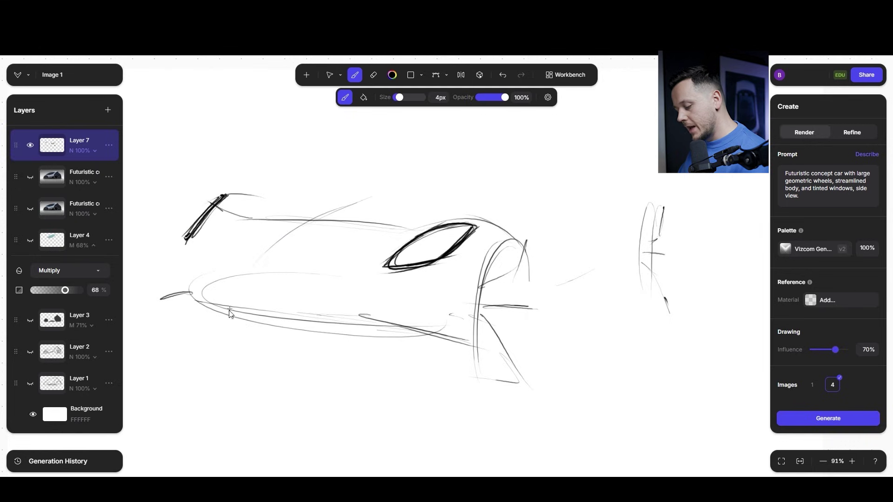
mouse_move(308, 221)
mouse_down()
mouse_move(253, 272)
mouse_move(260, 319)
mouse_up()
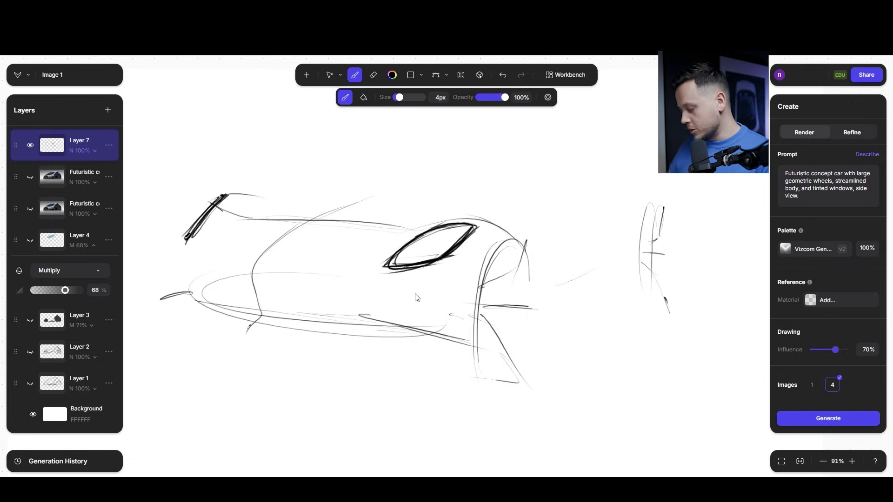
Outline the large arched air intake in the near-side corner of the front bumper
mouse_move(385, 290)
mouse_down()
mouse_move(411, 290)
mouse_move(467, 370)
mouse_up()
mouse_move(425, 298)
mouse_down()
mouse_move(442, 360)
mouse_move(373, 351)
mouse_up()
mouse_move(473, 358)
mouse_down()
mouse_move(374, 351)
mouse_move(435, 331)
mouse_move(425, 298)
mouse_move(390, 298)
mouse_move(449, 331)
mouse_up()
mouse_move(365, 291)
mouse_down()
mouse_move(424, 297)
mouse_move(318, 321)
mouse_up()
mouse_move(408, 293)
mouse_down()
mouse_move(370, 294)
mouse_move(330, 317)
mouse_move(195, 312)
mouse_move(307, 329)
mouse_up()
Draw the lower bumper edge and slim central grille, and reinforce the bases of both side intakes
drag(256, 326, 199, 308)
mouse_move(324, 329)
mouse_down()
mouse_move(179, 262)
mouse_move(228, 329)
mouse_move(309, 319)
mouse_up()
drag(212, 299, 316, 311)
drag(209, 293, 322, 310)
drag(311, 310, 212, 300)
drag(319, 333, 389, 354)
drag(346, 341, 492, 356)
drag(161, 305, 188, 307)
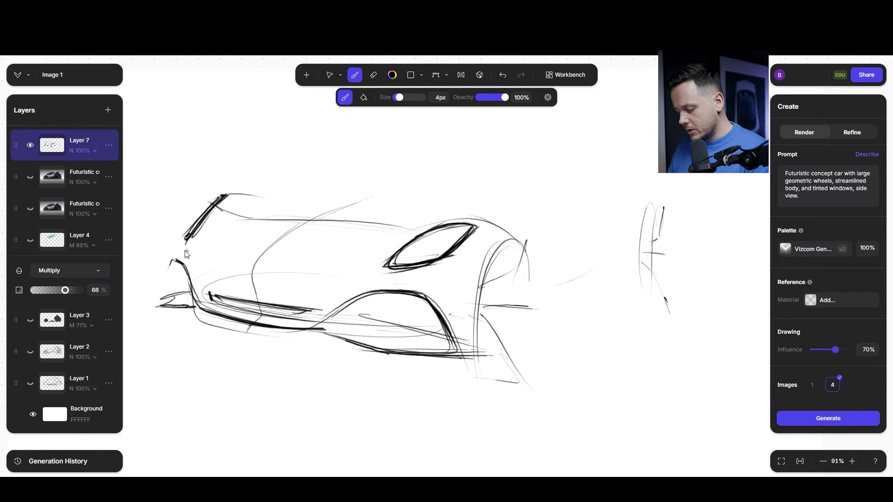
Add the nose crease with a small centre badge, the front splitter edge and the far-side fender contour
mouse_move(183, 245)
mouse_down()
mouse_move(211, 262)
mouse_move(383, 272)
mouse_up()
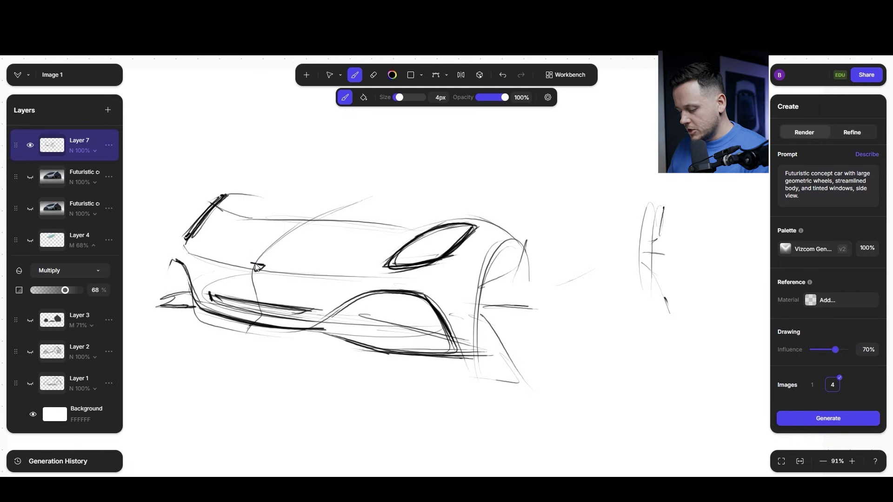
drag(257, 267, 252, 266)
drag(521, 383, 396, 363)
drag(458, 373, 412, 357)
drag(210, 204, 141, 317)
drag(164, 236, 150, 320)
Draw paired spoke lines inside the near front wheel and extend a sill line behind it
drag(511, 238, 510, 270)
drag(522, 237, 518, 272)
drag(519, 274, 484, 286)
mouse_move(494, 315)
mouse_down()
mouse_move(530, 320)
mouse_move(529, 308)
mouse_up()
drag(499, 343, 510, 385)
mouse_move(487, 327)
mouse_down()
mouse_move(505, 346)
mouse_move(471, 353)
mouse_move(472, 335)
mouse_up()
mouse_move(474, 276)
mouse_down()
mouse_move(490, 289)
mouse_move(489, 281)
mouse_up()
drag(495, 317, 578, 333)
Add spoke lines to the rear wheel and sketch the curved rear fender arch above it
drag(665, 204, 664, 311)
drag(648, 270, 642, 282)
drag(658, 242, 650, 251)
drag(649, 239, 622, 191)
mouse_move(666, 225)
mouse_down()
mouse_move(650, 197)
mouse_move(597, 214)
mouse_move(616, 200)
mouse_up()
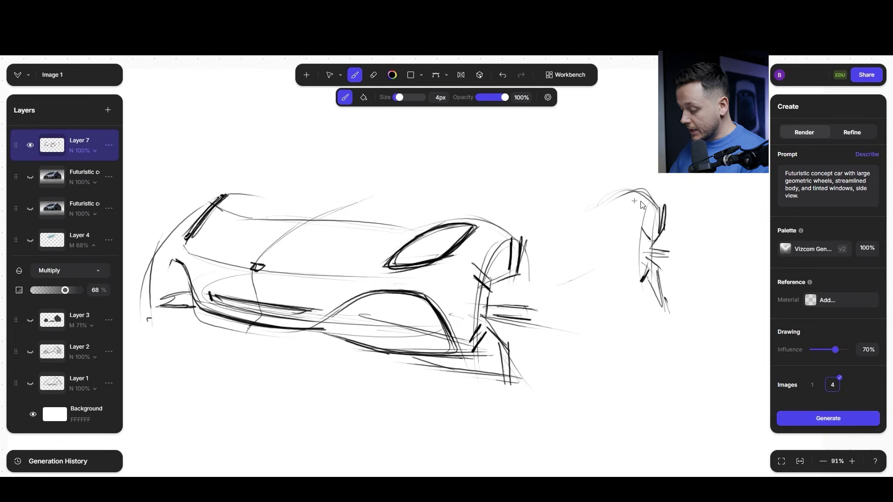
mouse_move(664, 210)
mouse_down()
mouse_move(606, 205)
mouse_move(614, 190)
mouse_up()
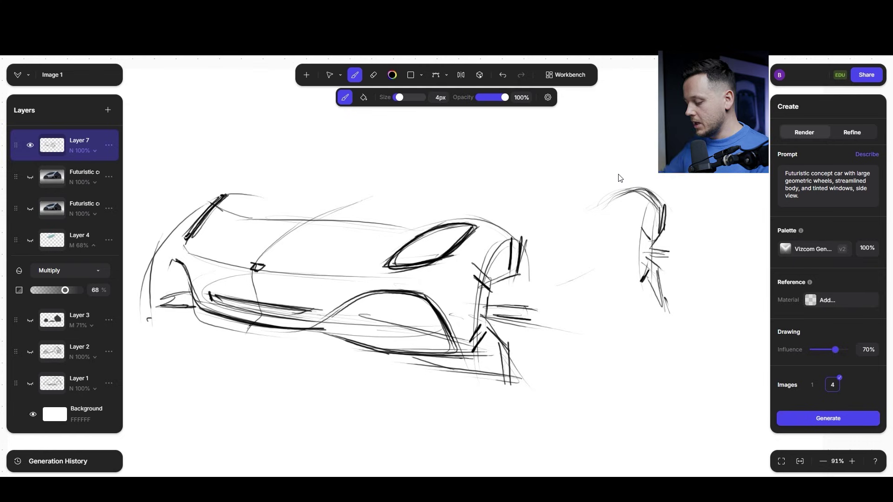
Sketch the roofline sloping down to the rear fender and the side window pillar curve
drag(624, 195, 569, 170)
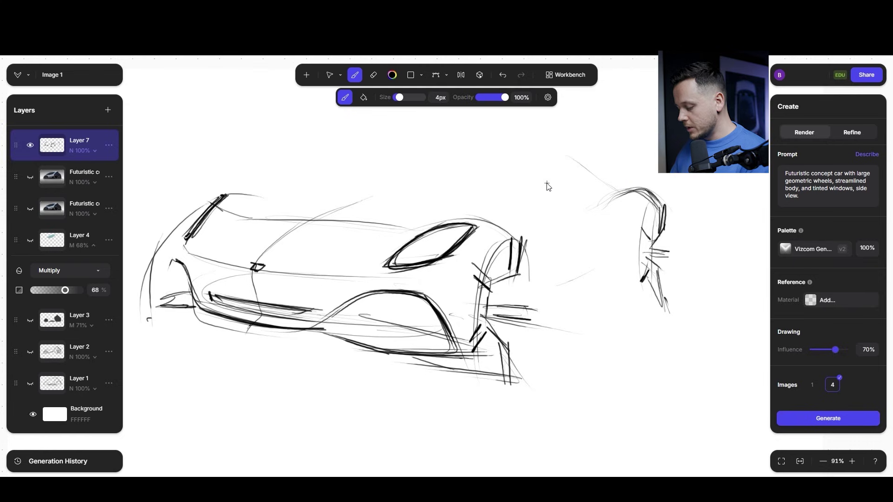
mouse_move(532, 209)
mouse_down()
mouse_move(560, 163)
mouse_move(605, 185)
mouse_up()
drag(558, 160, 614, 190)
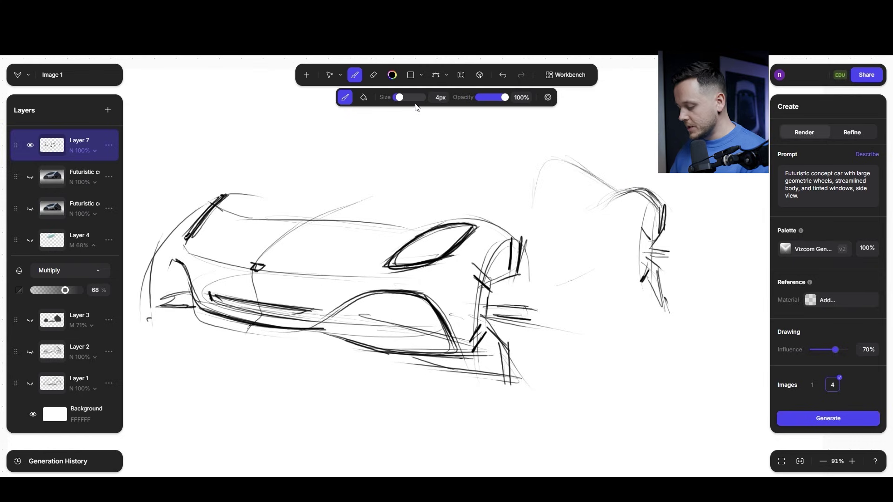
drag(370, 150, 613, 189)
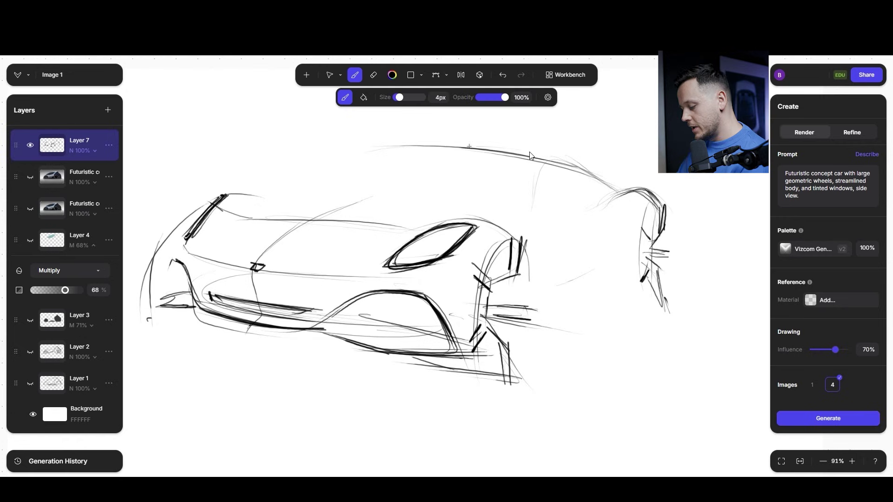
Sketch the front roof and windshield pillar curves, undo the stray strokes and add a centerline across the windshield
drag(394, 161, 561, 168)
mouse_move(309, 187)
mouse_down()
mouse_move(450, 151)
mouse_move(396, 147)
mouse_up()
drag(298, 203, 529, 159)
mouse_move(446, 148)
mouse_down()
mouse_move(393, 148)
mouse_move(302, 190)
mouse_up()
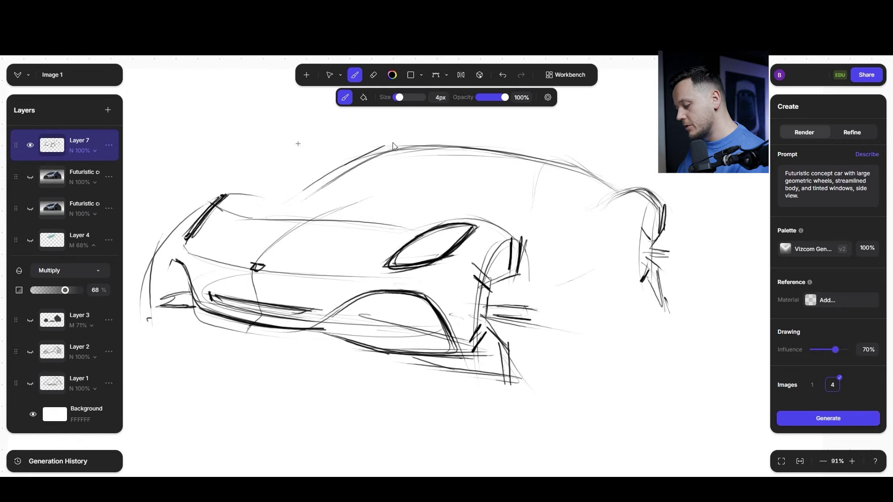
key(ctrl+z)
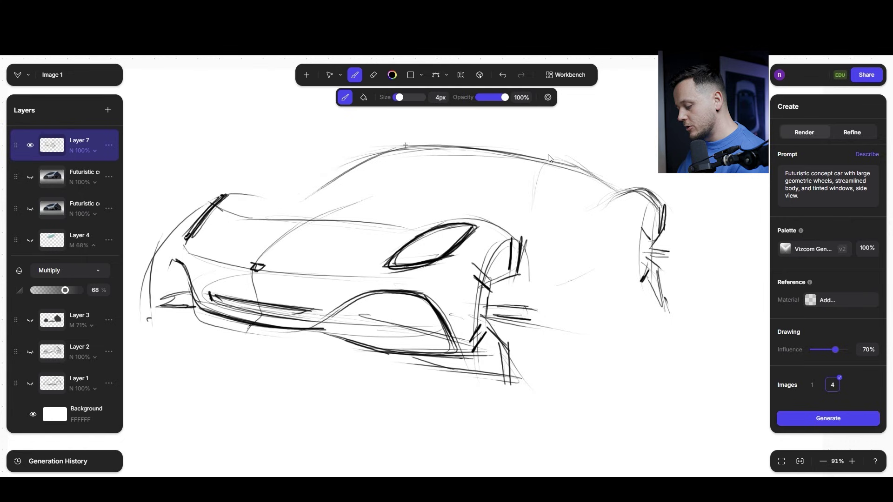
drag(486, 143, 384, 199)
key(ctrl+z)
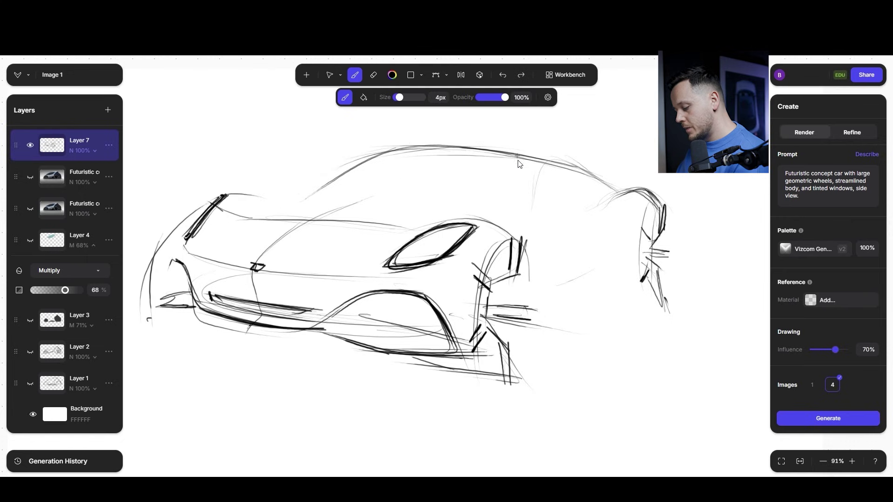
mouse_move(472, 148)
mouse_down()
mouse_move(375, 200)
mouse_move(326, 184)
mouse_move(219, 194)
mouse_up()
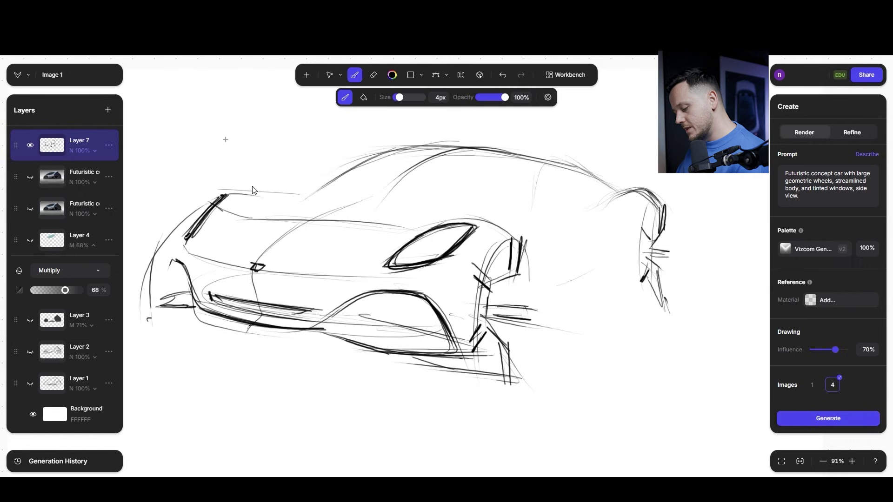
Strengthen the hood's rear edge, windshield outline and roofline, and thicken the pillar beside the side window
mouse_move(290, 191)
mouse_down()
mouse_move(216, 189)
mouse_move(190, 212)
mouse_up()
mouse_move(280, 199)
mouse_down()
mouse_move(418, 144)
mouse_move(559, 161)
mouse_up()
drag(495, 151, 611, 191)
mouse_move(421, 148)
mouse_down()
mouse_move(604, 185)
mouse_move(298, 200)
mouse_up()
drag(542, 160, 523, 207)
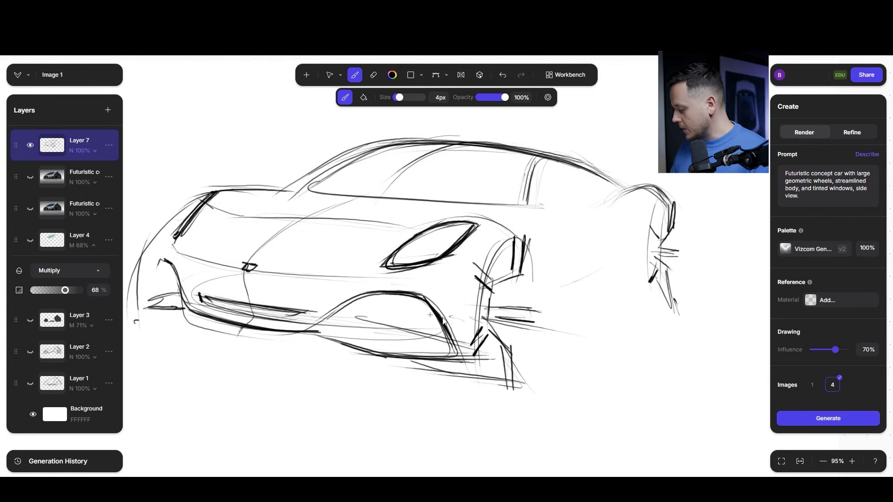
Examine the overall proportions of the three-quarter car sketch from close up and from a distance
key(h)
key(ctrl+minus)
key(ctrl+minus)
key(ctrl+minus)
key(ctrl+minus)
key(ctrl+minus)
key(ctrl+minus)
key(ctrl+plus)
key(ctrl+plus)
key(ctrl+plus)
key(ctrl+plus)
drag(334, 288, 404, 299)
key(ctrl+minus)
key(ctrl+minus)
key(ctrl+minus)
key(ctrl+minus)
key(ctrl+plus)
key(ctrl+plus)
key(ctrl+plus)
key(h)
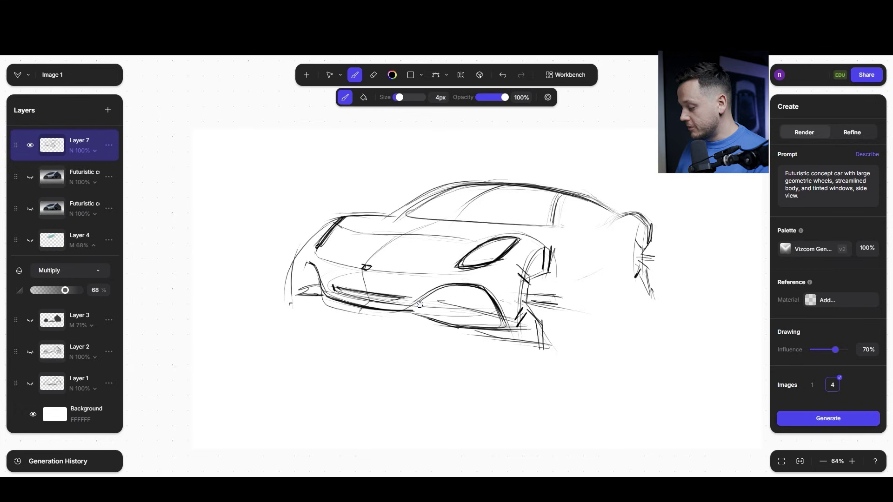
key(ctrl+z)
scroll(404, 266, down, 3)
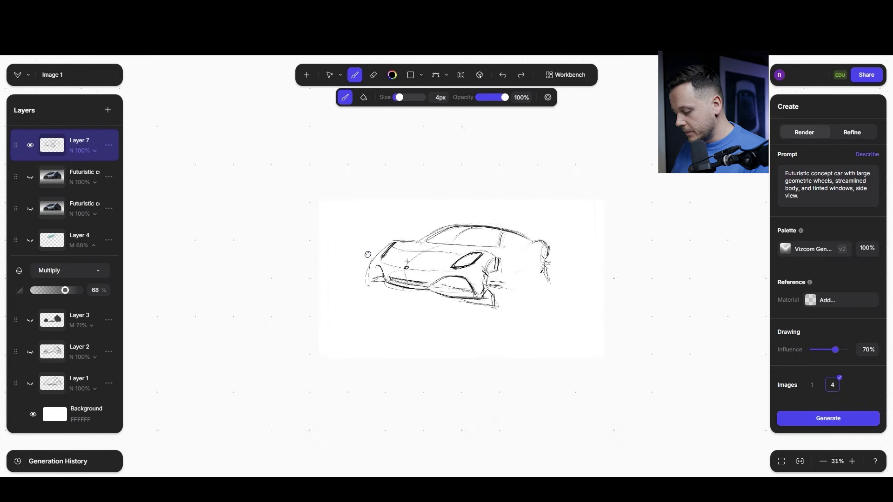
Sketch the far-side mirror, the rear quarter window and the line running back to the rear wheel's base
scroll(446, 272, up, 6)
scroll(451, 274, right, 3)
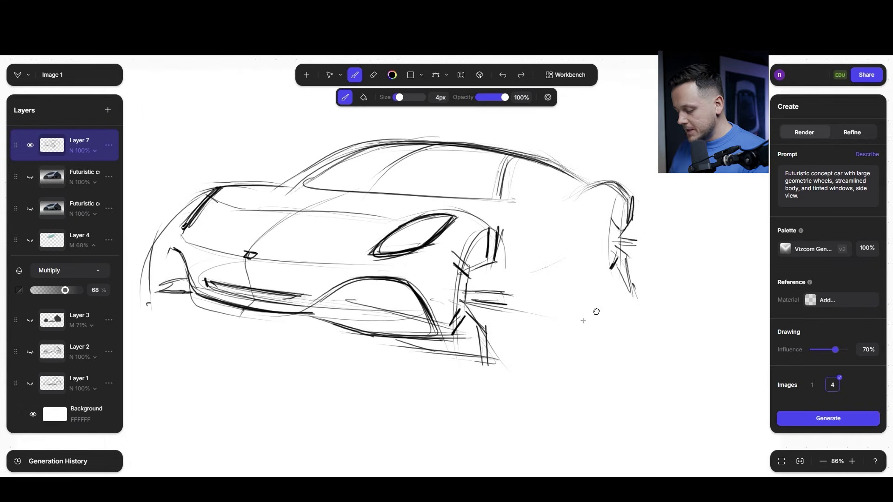
drag(630, 290, 550, 270)
drag(571, 195, 293, 163)
mouse_move(305, 165)
mouse_down()
mouse_move(259, 170)
mouse_move(306, 165)
mouse_up()
scroll(407, 279, down, 5)
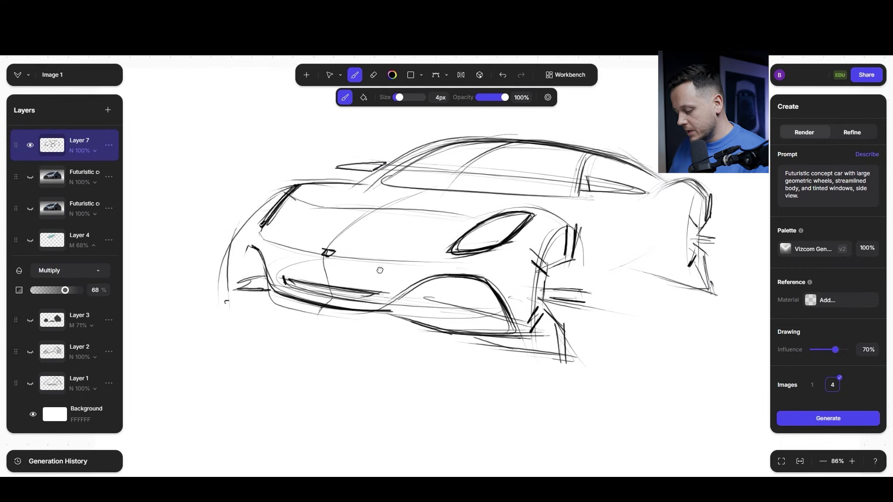
Outline the inner shapes of the front bumper's near-side and far-side air intakes
scroll(404, 303, up, 6)
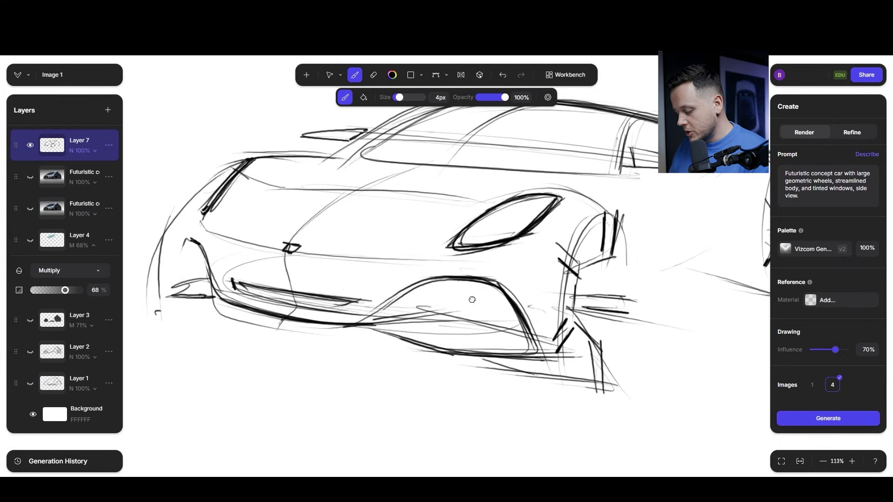
mouse_move(450, 282)
mouse_down()
mouse_move(446, 313)
mouse_move(527, 336)
mouse_up()
drag(210, 290, 172, 266)
mouse_move(184, 243)
mouse_down()
mouse_move(185, 264)
mouse_move(170, 278)
mouse_up()
drag(161, 275, 176, 242)
Strengthen the lower side sill between the wheels and hatch the vent ahead of the rear wheel
scroll(171, 258, right, 5)
drag(513, 305, 492, 308)
drag(480, 327, 462, 338)
mouse_move(502, 308)
mouse_down()
mouse_move(462, 344)
mouse_move(469, 336)
mouse_move(367, 334)
mouse_up()
drag(465, 330, 512, 302)
scroll(482, 370, down, 5)
scroll(426, 345, up, 5)
scroll(441, 376, down, 8)
scroll(437, 367, up, 5)
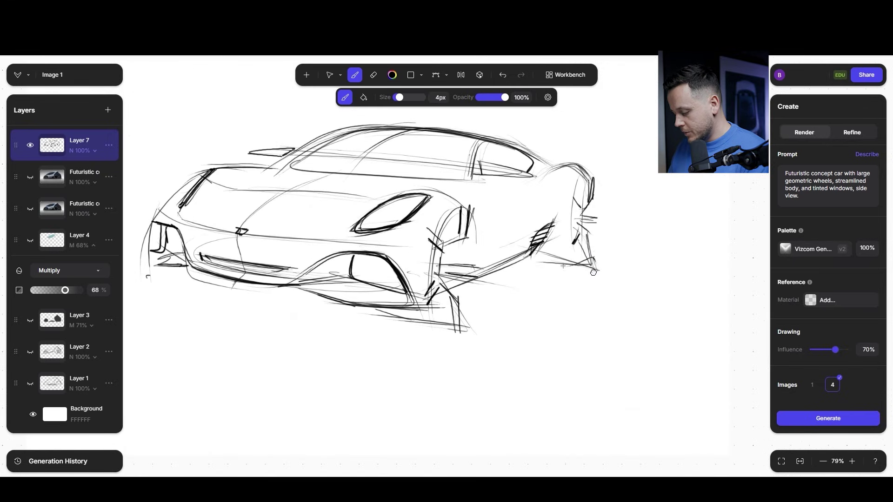
Add loose construction and ground lines around the wheels, beneath the front bumper and behind the car
mouse_move(585, 303)
mouse_down()
mouse_move(525, 347)
mouse_move(587, 386)
mouse_move(615, 341)
mouse_up()
mouse_move(516, 283)
mouse_down()
mouse_move(610, 314)
mouse_move(581, 307)
mouse_up()
mouse_move(195, 218)
mouse_down()
mouse_move(348, 261)
mouse_move(294, 252)
mouse_up()
mouse_move(551, 300)
mouse_down()
mouse_move(376, 253)
mouse_move(477, 277)
mouse_up()
drag(564, 247, 597, 256)
mouse_move(351, 241)
mouse_down()
mouse_move(348, 255)
mouse_move(447, 304)
mouse_up()
key(f)
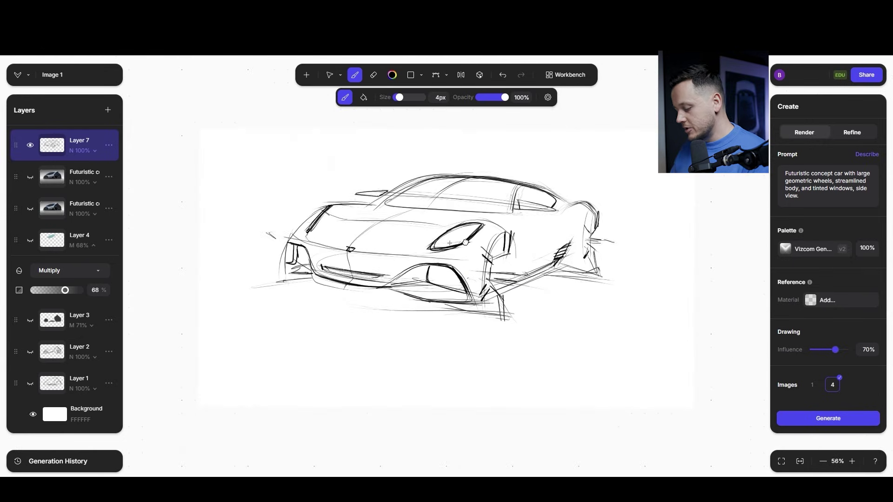
Sketch surface contour lines across the hood and toward the far front fender
scroll(407, 234, up, 5)
drag(408, 235, 412, 287)
drag(265, 233, 443, 254)
drag(310, 236, 444, 246)
drag(328, 200, 196, 268)
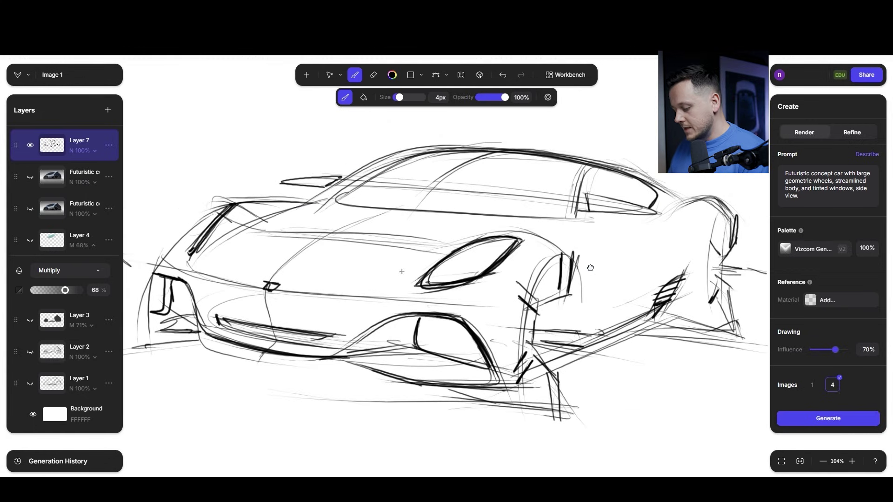
Draw the inner lamp details in the near headlight and short hatch marks on the far headlight
mouse_move(643, 307)
mouse_down()
mouse_move(537, 372)
mouse_move(522, 298)
mouse_move(344, 240)
mouse_up()
scroll(220, 263, down, 6)
scroll(371, 254, up, 6)
drag(442, 247, 343, 339)
drag(526, 345, 408, 286)
drag(371, 288, 406, 291)
drag(403, 266, 442, 270)
mouse_move(380, 263)
mouse_down()
mouse_move(349, 279)
mouse_move(391, 283)
mouse_move(401, 273)
mouse_move(372, 282)
mouse_move(413, 288)
mouse_move(439, 274)
mouse_move(667, 350)
mouse_up()
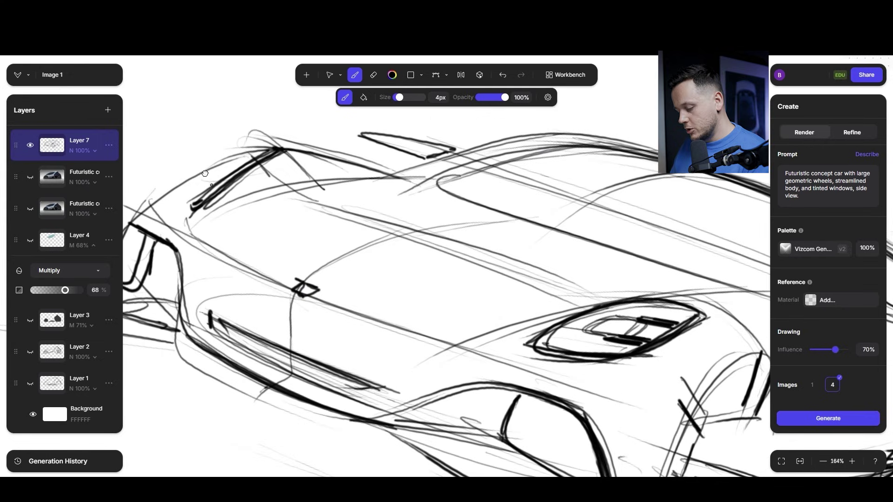
key(ctrl+0)
drag(271, 236, 261, 270)
Auto-describe the sketch as the prompt and generate four renders with the Exterior palette and 90% drawing influence
click(863, 156)
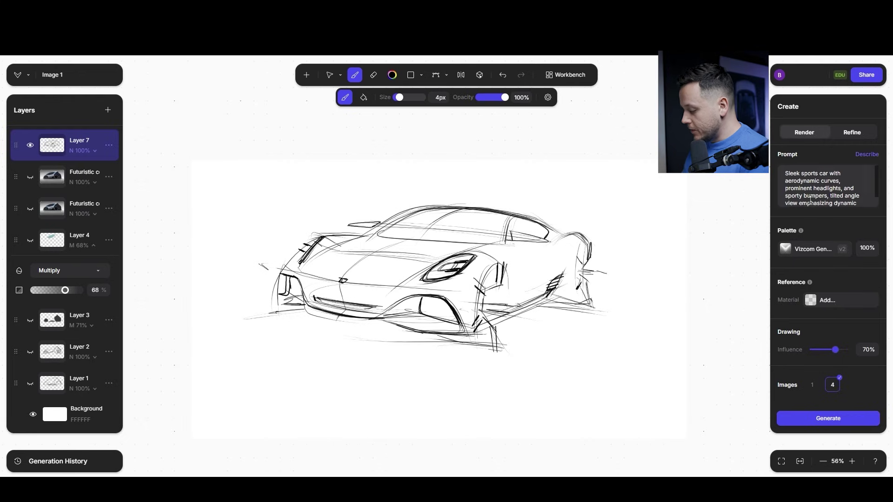
click(806, 251)
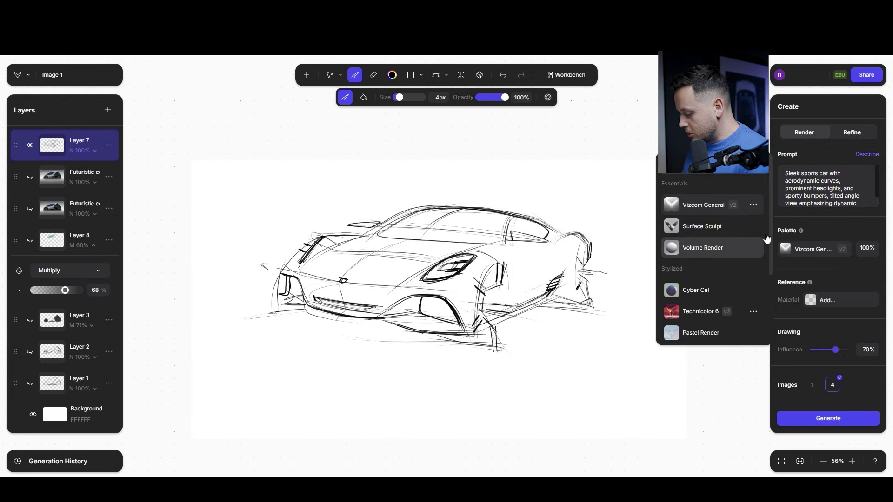
scroll(770, 242, down, 1)
scroll(771, 270, down, 2)
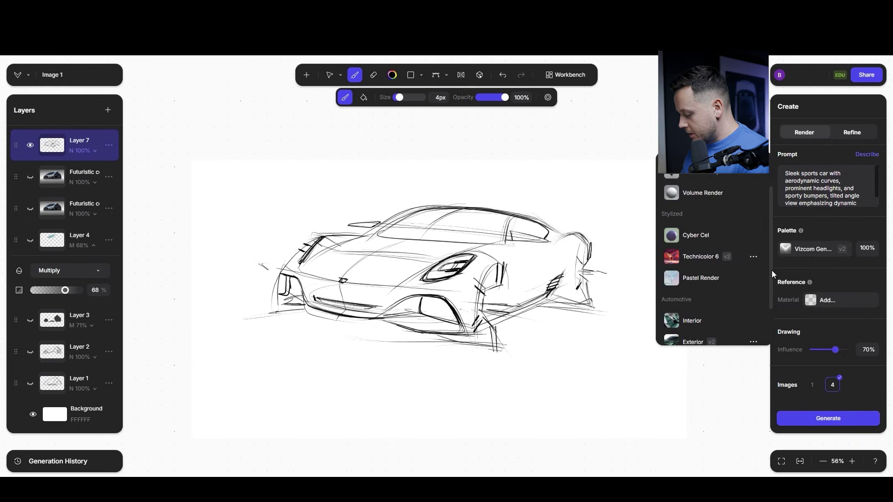
scroll(676, 303, down, 2)
click(692, 317)
click(840, 354)
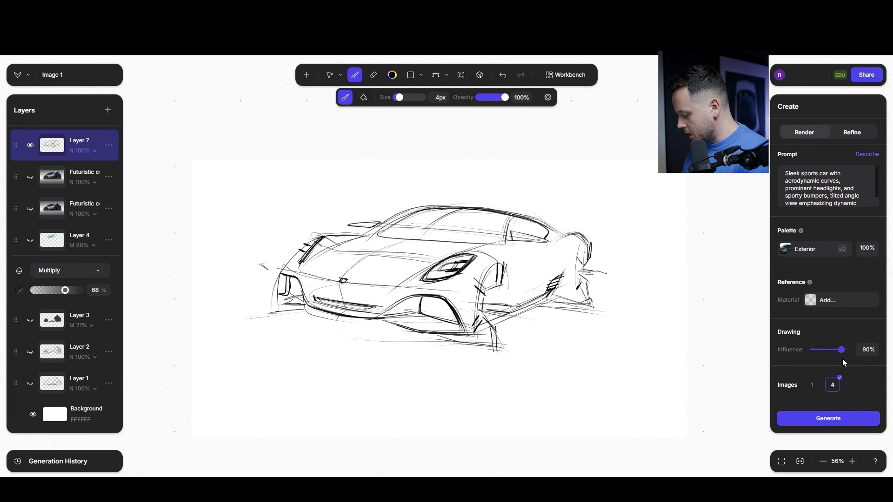
click(835, 426)
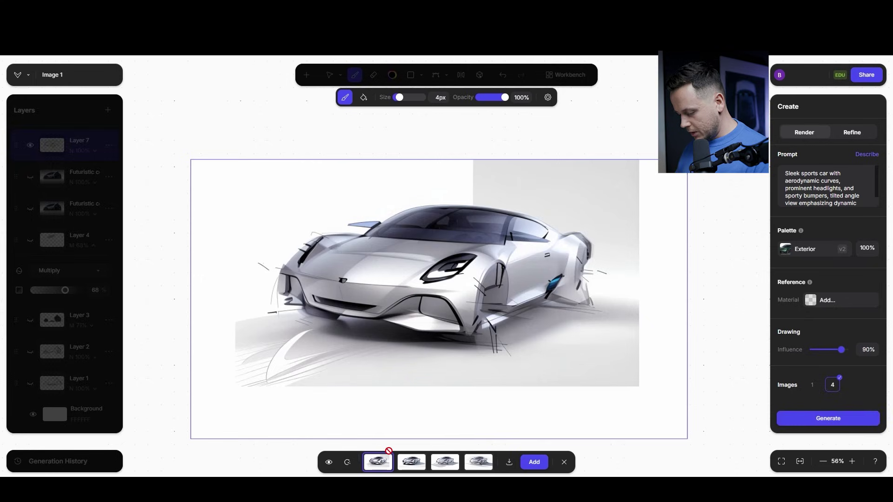
Compare the four generated sports car renders for form, background and lighting
click(411, 462)
click(445, 463)
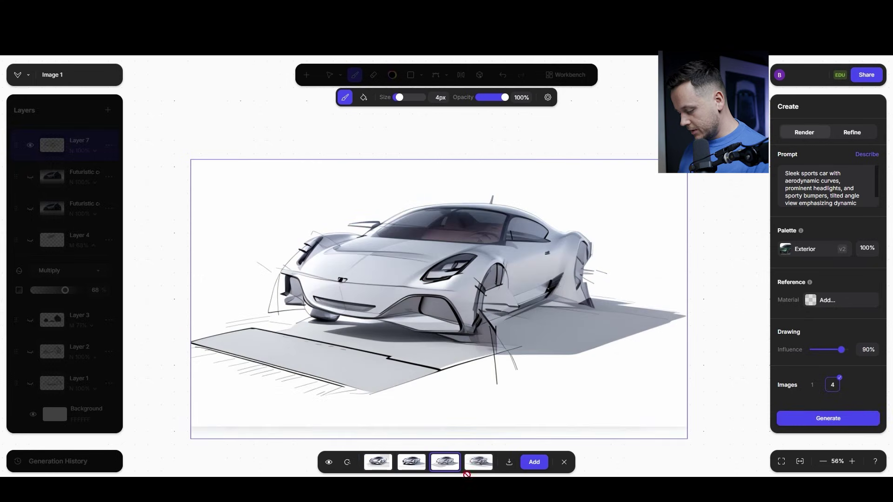
click(479, 464)
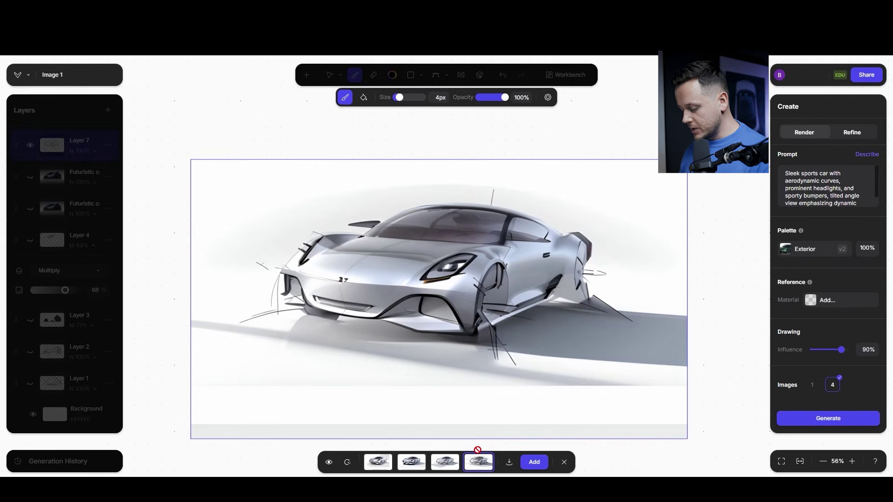
click(377, 462)
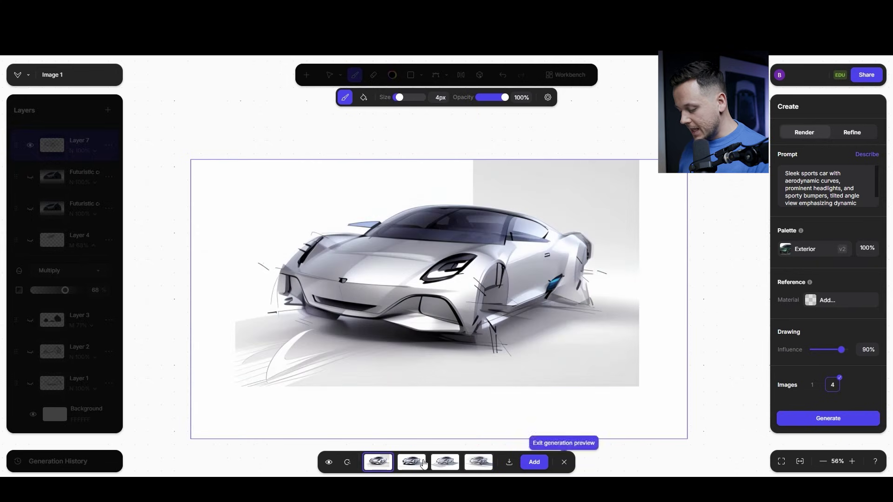
click(418, 462)
click(445, 462)
click(472, 460)
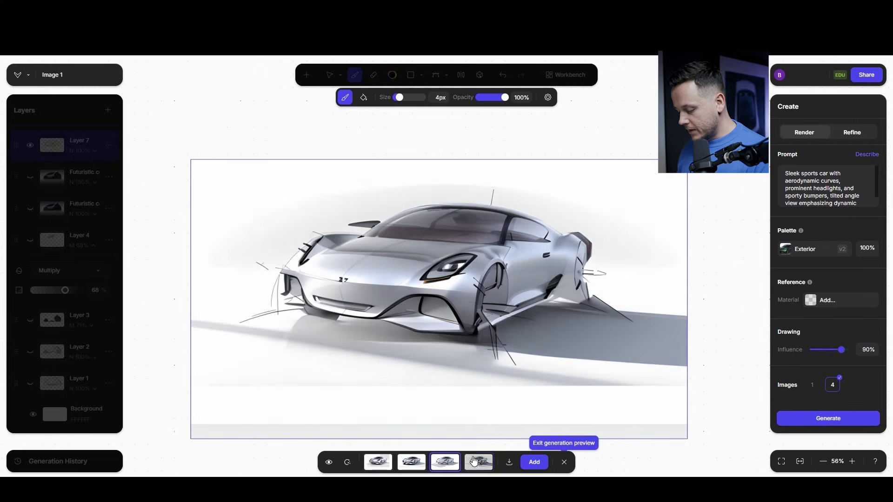
click(422, 465)
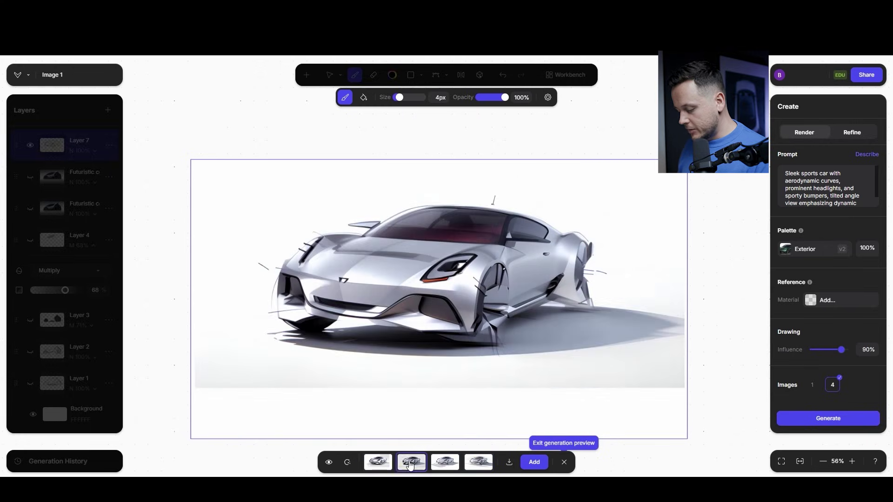
click(388, 461)
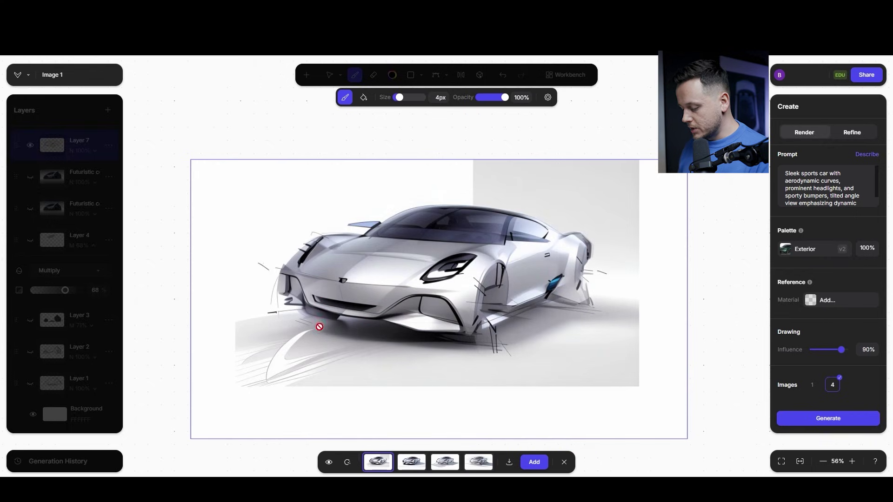
click(413, 465)
click(445, 465)
click(474, 466)
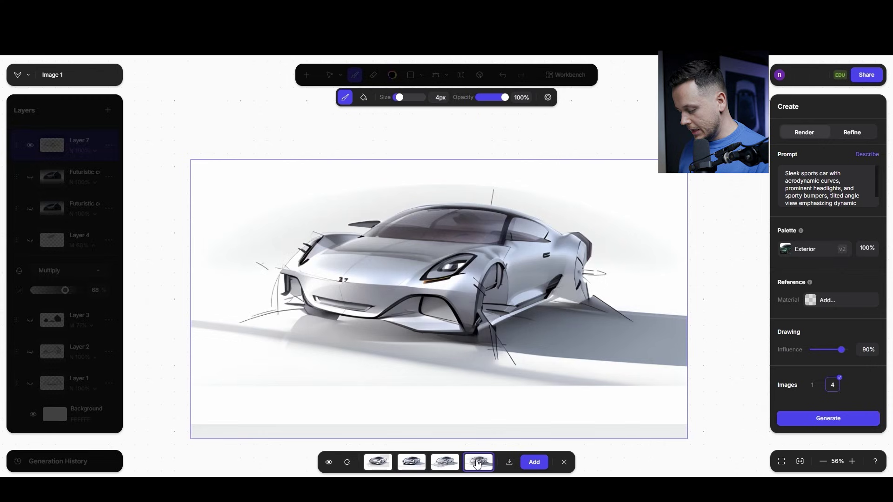
Add the fourth render to the canvas and create a new empty layer above it
click(533, 462)
scroll(332, 322, up, 5)
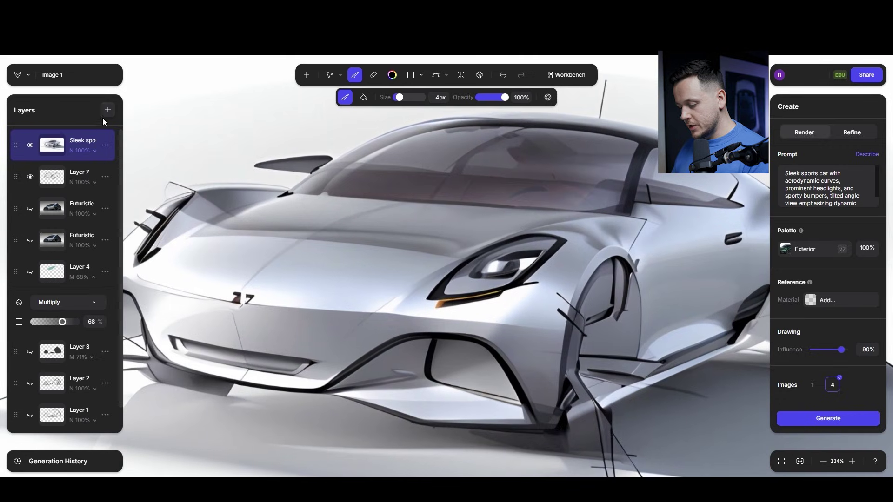
click(108, 109)
Examine the rendered car's proportions in both mirrored and normal views
drag(356, 402, 389, 329)
scroll(389, 329, down, 6)
scroll(323, 325, up, 3)
key(shift+h)
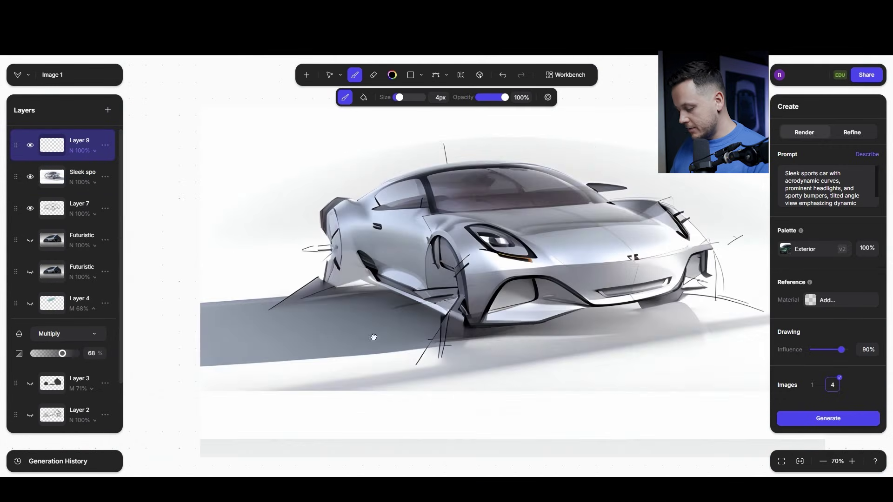
drag(374, 337, 297, 353)
key(shift+h)
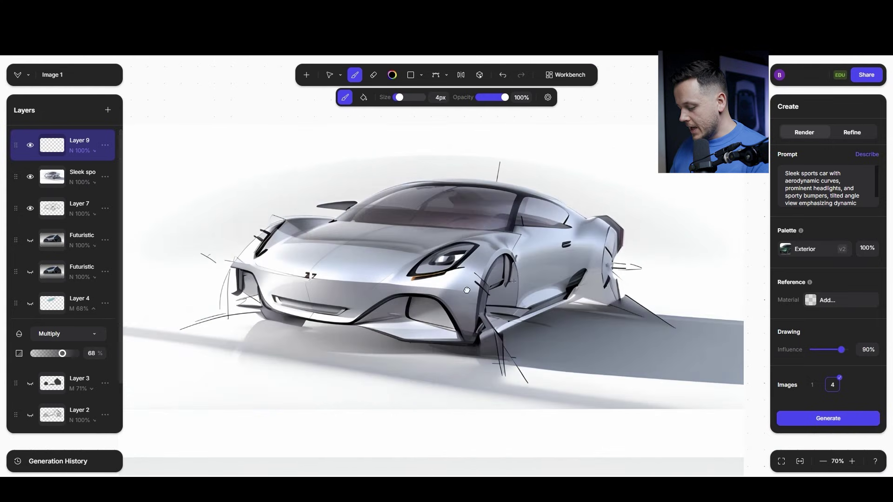
key(ctrl+plus)
drag(391, 361, 460, 335)
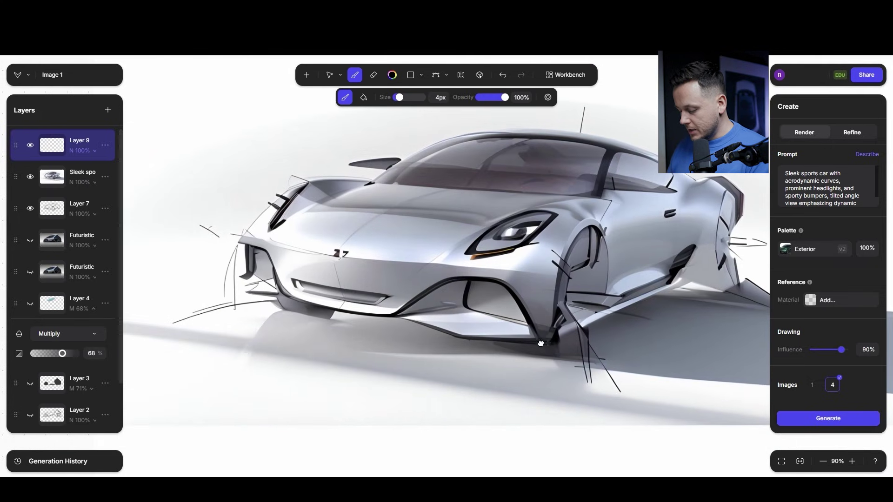
Redraw the front bumper's lower edge and hatch the grille and side intakes in black
drag(550, 343, 444, 342)
mouse_move(518, 343)
mouse_down()
mouse_move(366, 323)
mouse_move(404, 321)
mouse_move(326, 302)
mouse_move(310, 313)
mouse_move(334, 291)
mouse_up()
mouse_move(284, 268)
mouse_down()
mouse_move(299, 292)
mouse_move(389, 298)
mouse_up()
mouse_move(390, 298)
mouse_down()
mouse_move(303, 299)
mouse_move(353, 283)
mouse_move(231, 253)
mouse_up()
mouse_move(254, 217)
mouse_down()
mouse_move(246, 242)
mouse_move(287, 193)
mouse_move(242, 249)
mouse_move(235, 330)
mouse_up()
mouse_move(240, 249)
mouse_down()
mouse_move(507, 367)
mouse_move(514, 296)
mouse_move(492, 306)
mouse_move(476, 286)
mouse_move(484, 304)
mouse_move(515, 295)
mouse_up()
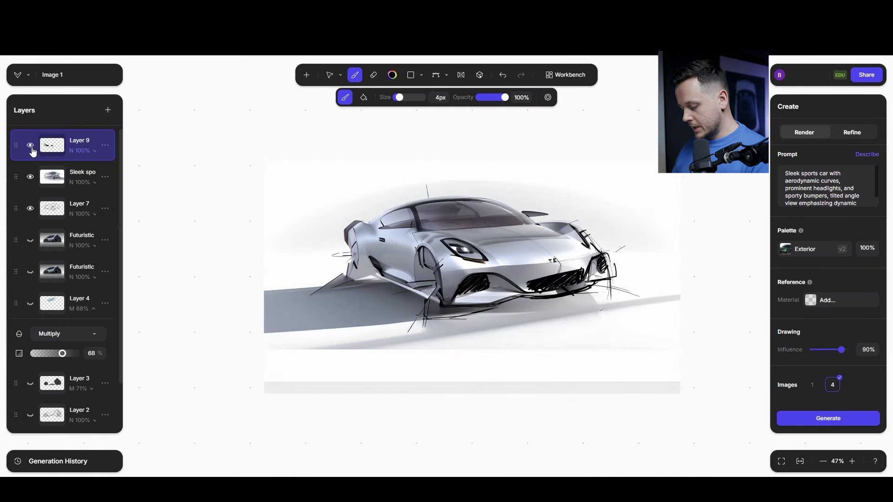
Toggle Layer 9's visibility to compare the render with and without the overdrawn strokes in the mirrored view
click(31, 147)
click(30, 147)
click(30, 147)
click(30, 148)
click(30, 149)
click(30, 149)
click(30, 149)
click(29, 152)
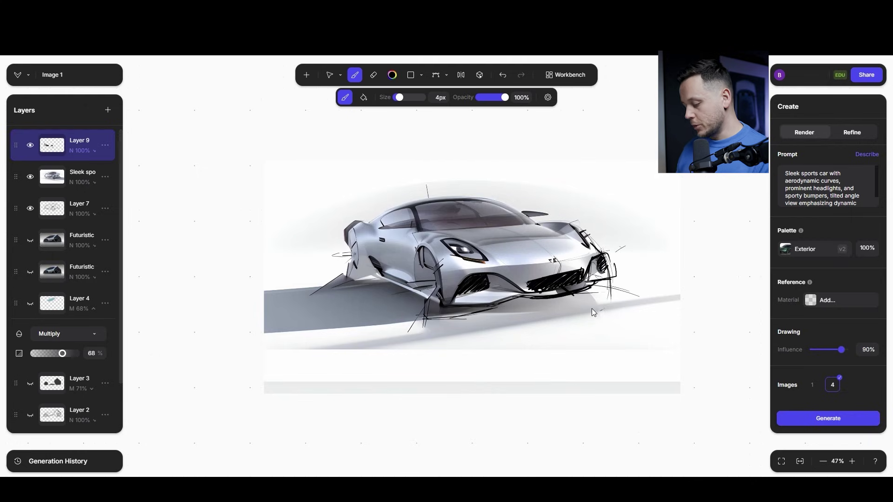
click(30, 149)
click(30, 149)
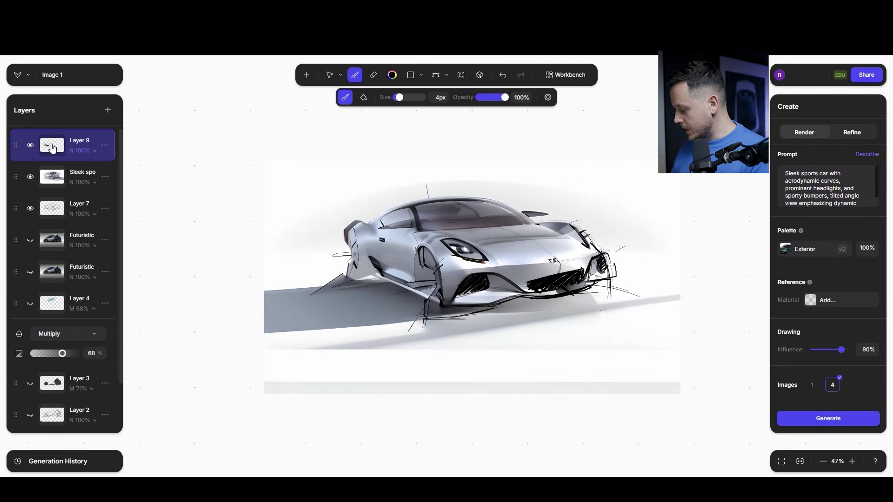
Restore the normal view and paint over the dark rear fender edge in white to slim its outline
key(shift+h)
scroll(575, 244, up, 8)
drag(682, 176, 503, 271)
key(x)
drag(430, 233, 497, 278)
drag(447, 230, 505, 278)
mouse_move(450, 229)
mouse_down()
mouse_move(484, 246)
mouse_move(498, 284)
mouse_move(487, 251)
mouse_move(499, 329)
mouse_up()
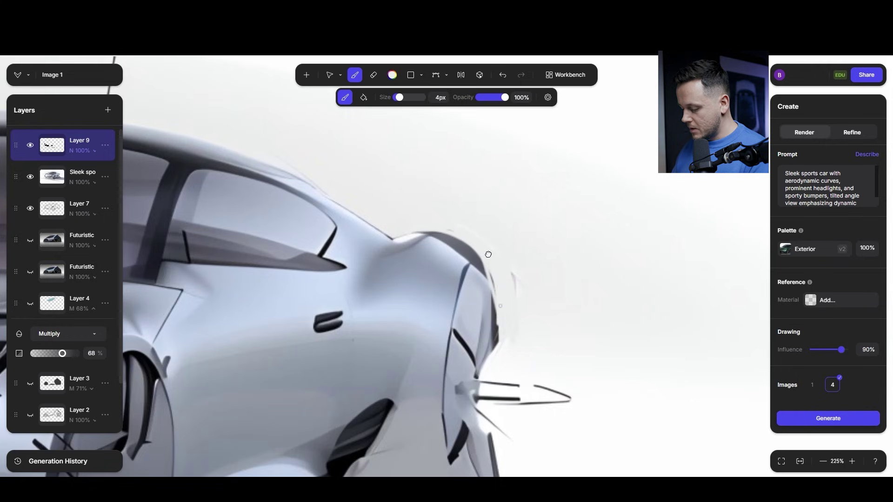
Redraw the rear wheel arch and the rear quarter window's outline with black strokes
scroll(435, 279, down, 8)
scroll(437, 279, up, 5)
mouse_move(448, 275)
mouse_down()
mouse_move(620, 228)
mouse_move(602, 319)
mouse_move(620, 230)
mouse_move(627, 241)
mouse_move(601, 327)
mouse_up()
scroll(637, 284, down, 3)
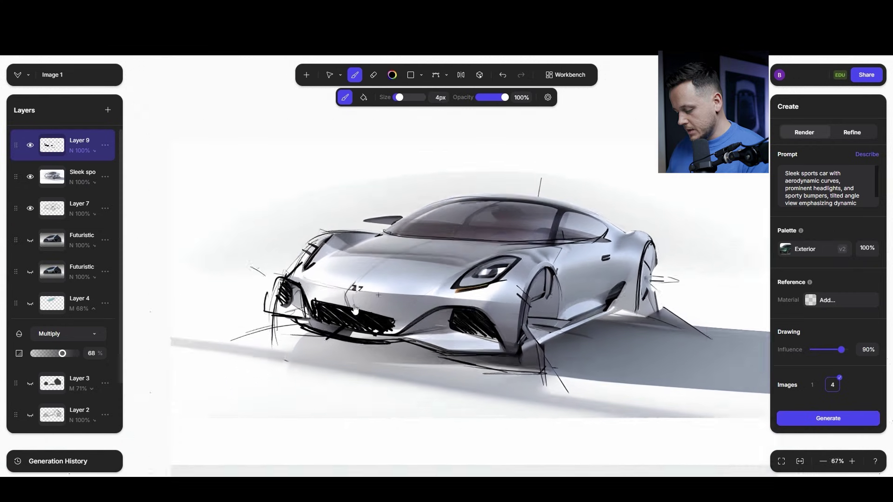
Redraw the hood emblem and add splitter lines below the near side of the front bumper
scroll(254, 279, up, 2)
scroll(336, 261, up, 5)
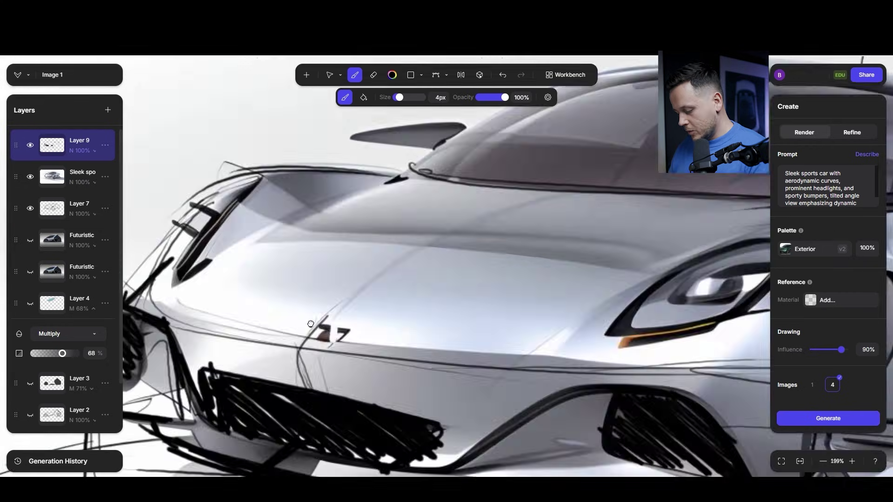
mouse_move(306, 324)
mouse_down()
mouse_move(325, 326)
mouse_move(293, 342)
mouse_up()
scroll(437, 274, down, 8)
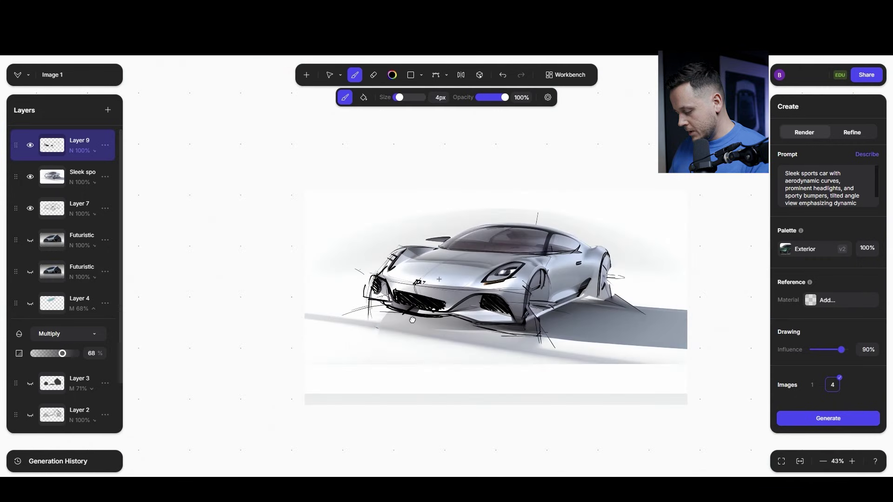
scroll(484, 289, up, 4)
drag(409, 320, 365, 314)
scroll(365, 314, right, 2)
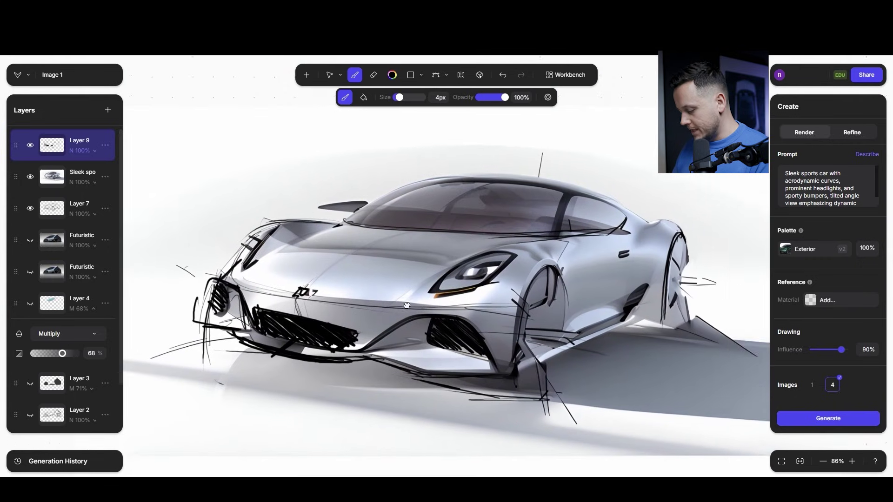
scroll(419, 321, down, 5)
scroll(484, 332, up, 4)
Generate four refined versions of the image using the Vizcom General palette with drawing influence at 70%
click(849, 133)
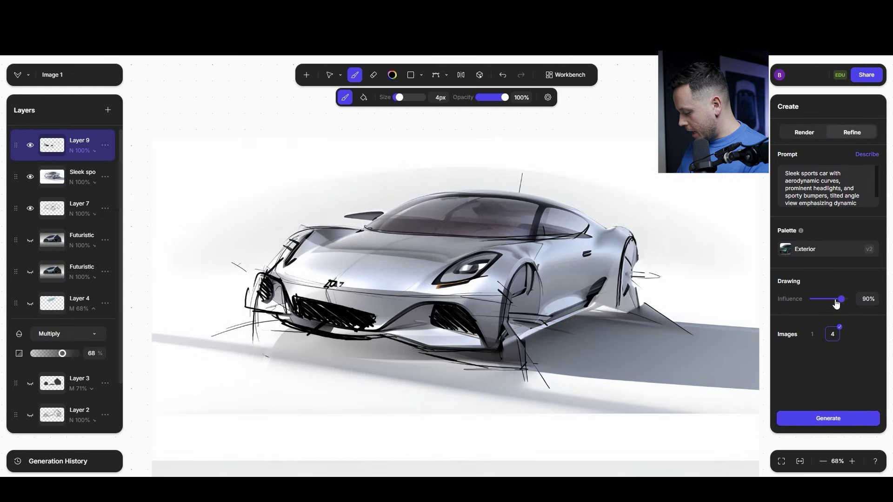
click(807, 249)
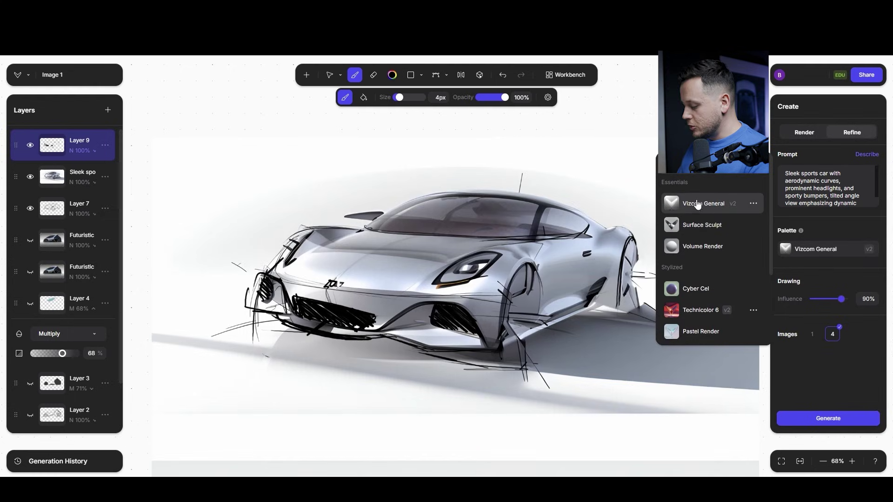
drag(841, 300, 836, 301)
click(817, 424)
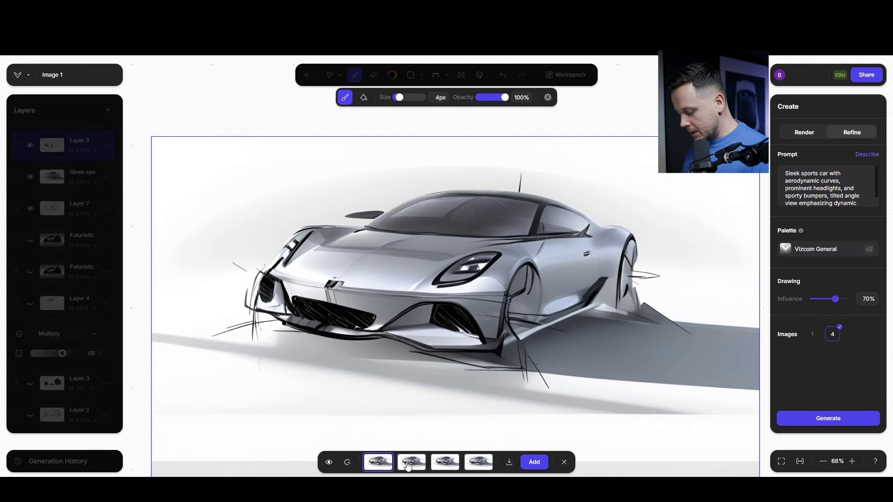
Compare the four refined versions, add the second one as a new layer and check it in mirrored view
click(407, 465)
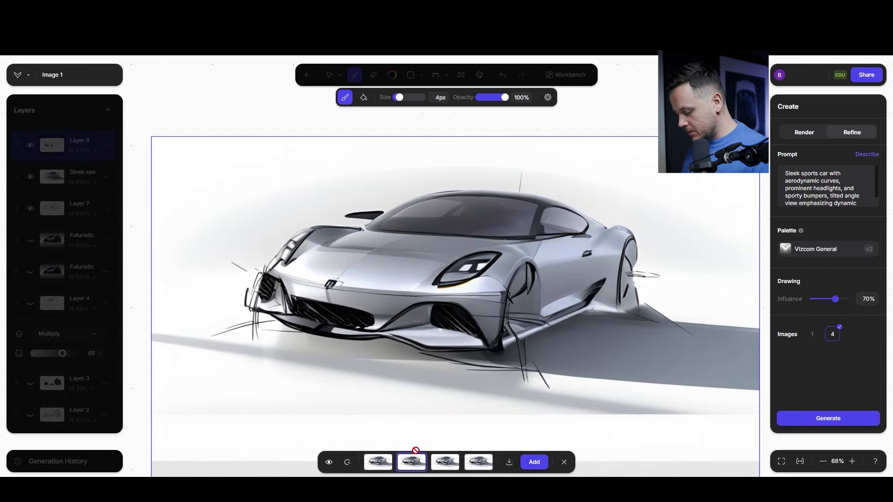
click(445, 462)
click(480, 464)
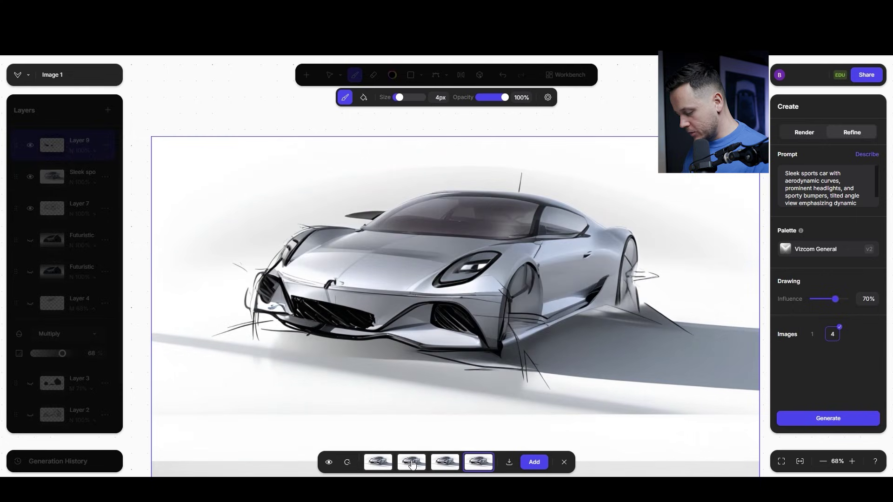
click(412, 463)
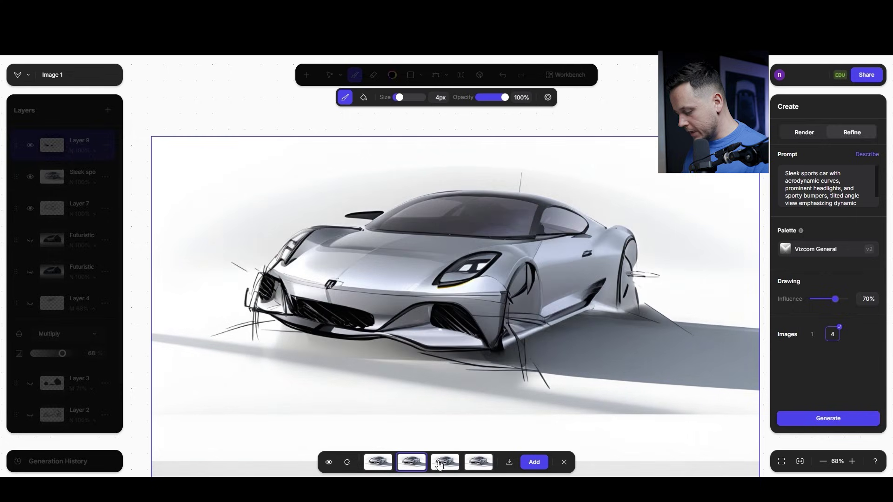
click(535, 461)
key(shift+h)
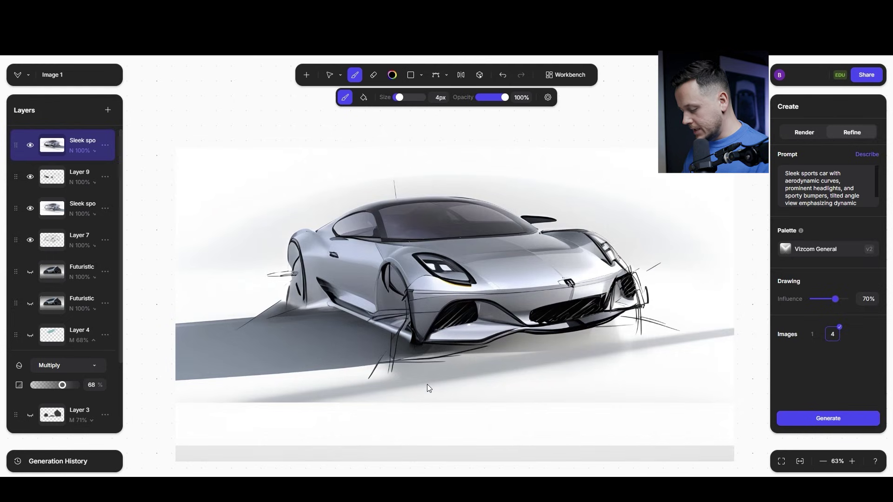
key(shift+h)
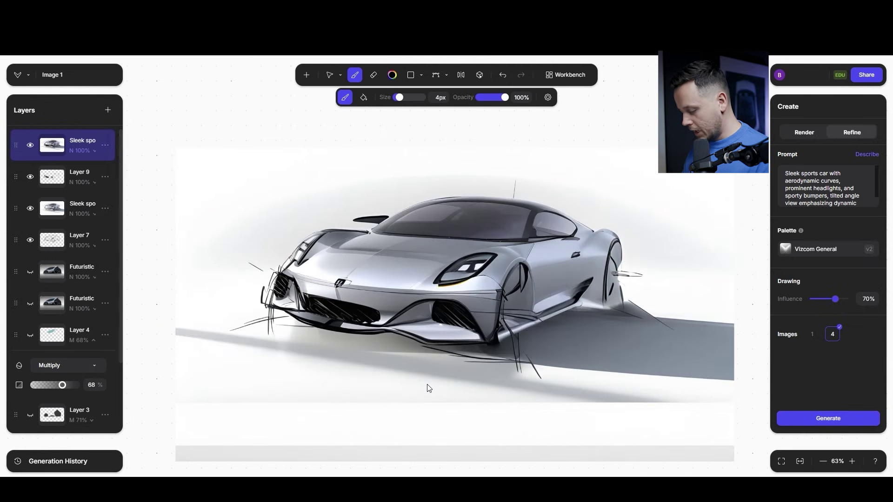
Generate four renders of the refined image with the Vizcom General palette at 100% and drawing influence at 85%
click(800, 133)
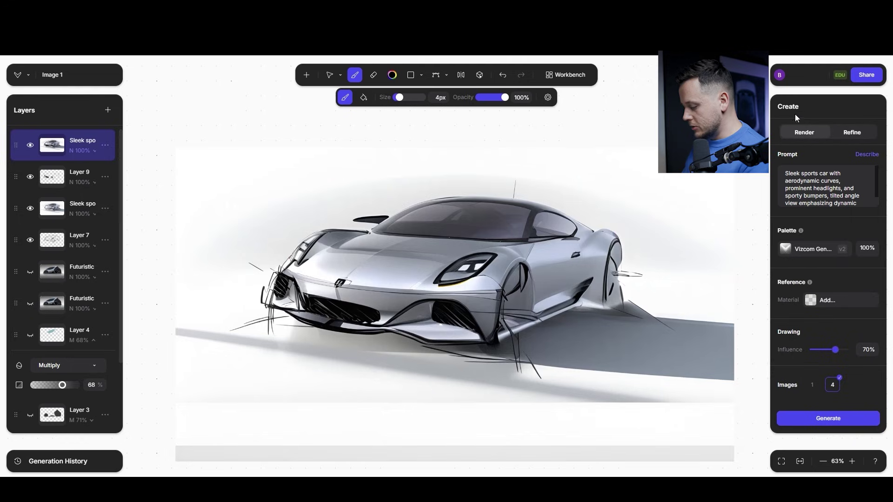
click(806, 250)
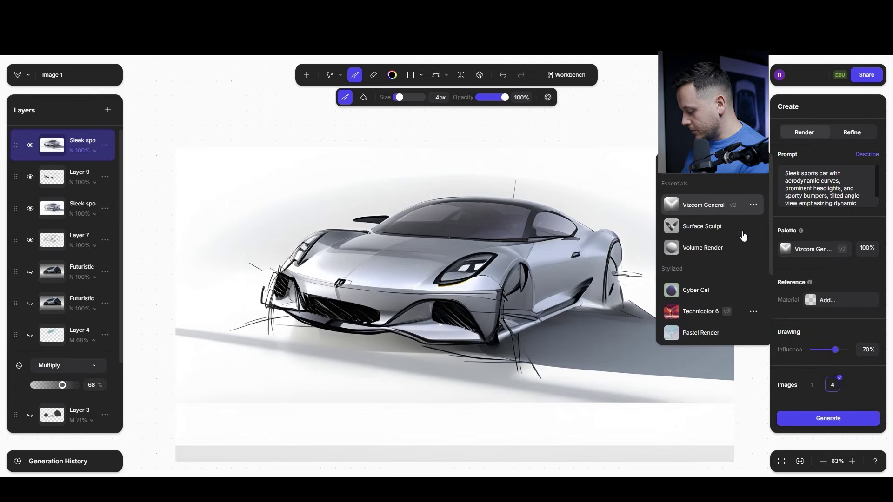
drag(836, 353, 841, 356)
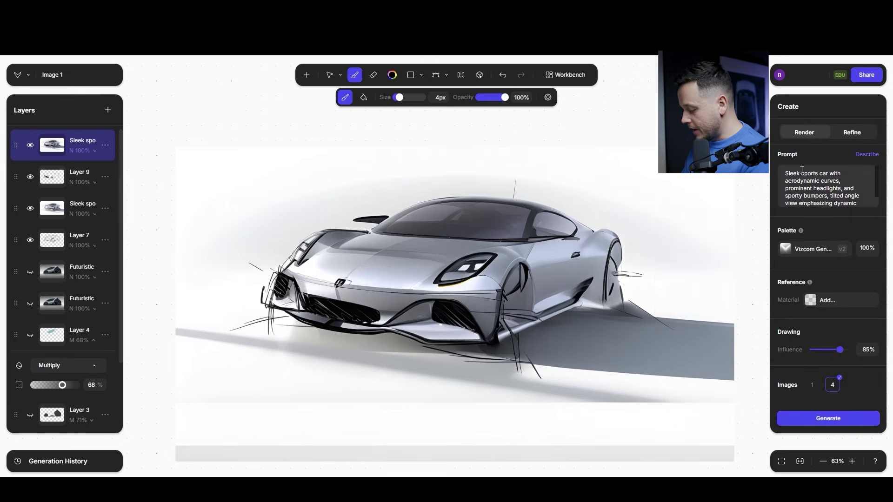
click(811, 422)
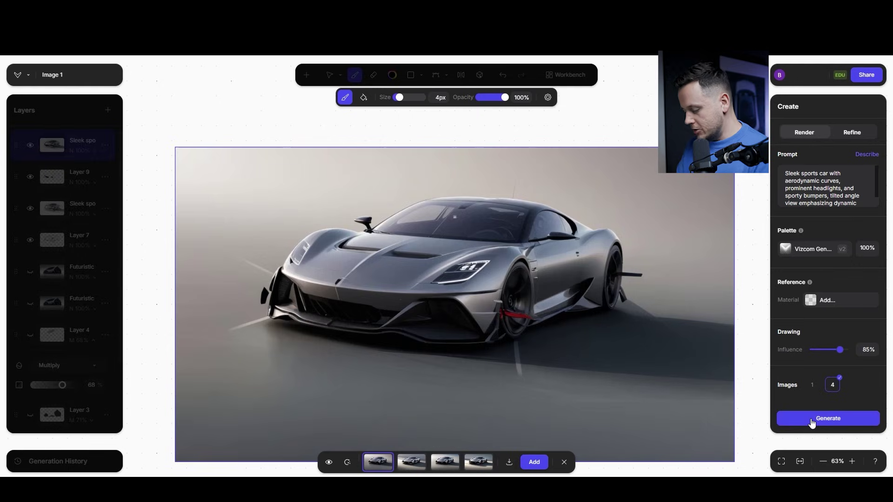
Compare the four rendered variations and discard them all
click(413, 461)
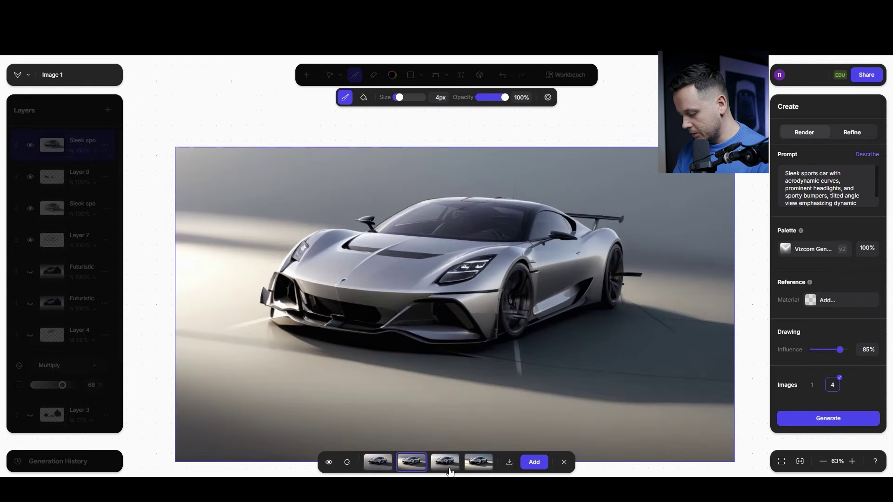
click(444, 462)
click(477, 467)
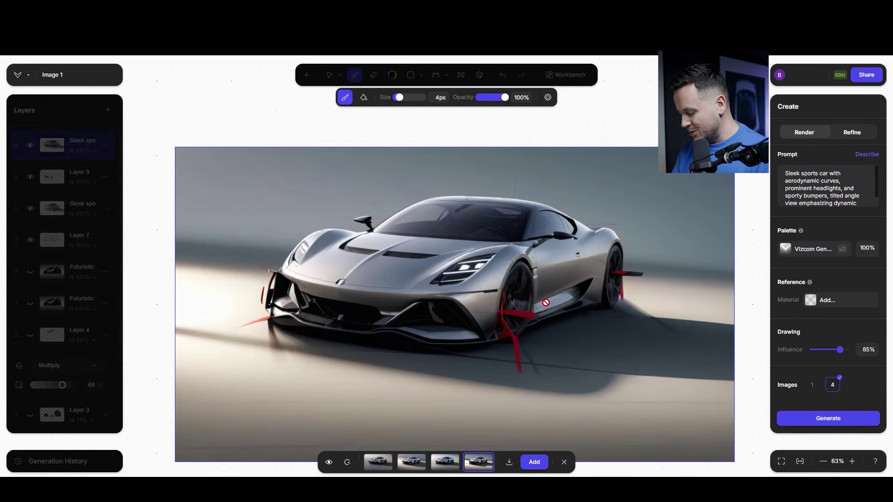
click(563, 461)
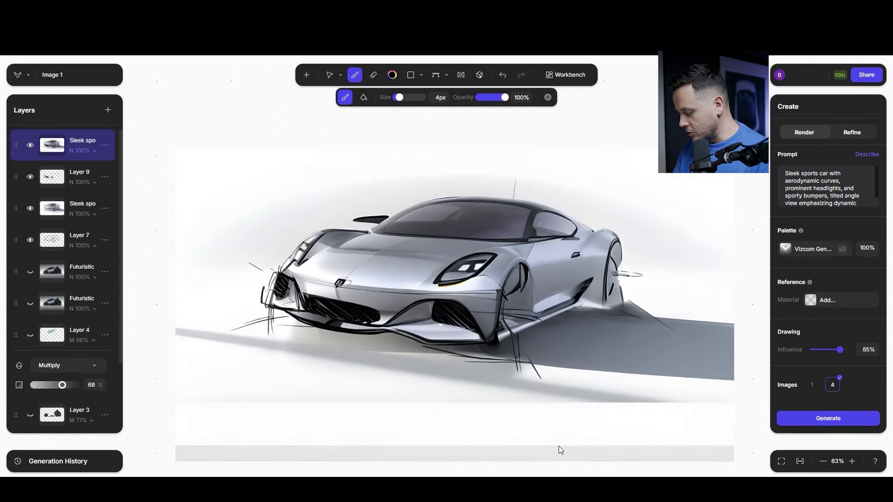
Auto-describe the image into the prompt, replacing "sports car" with "Porsche Cayman" and removing "aggressive front"
click(864, 154)
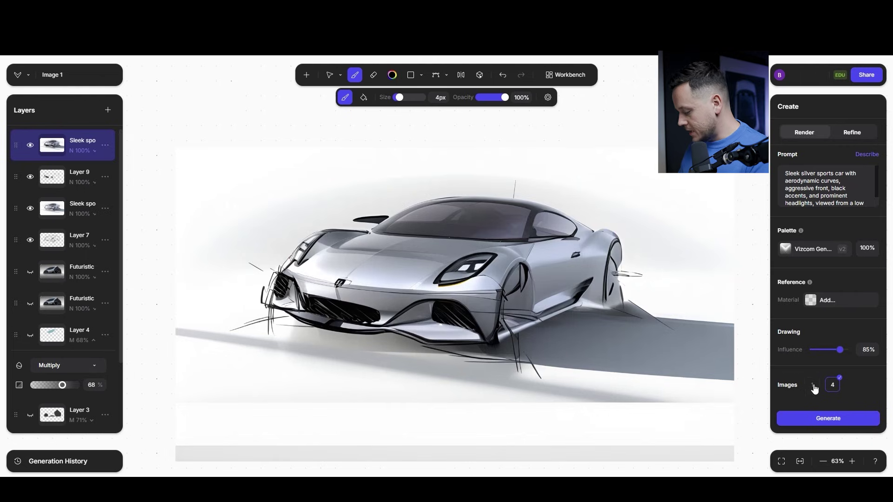
click(801, 173)
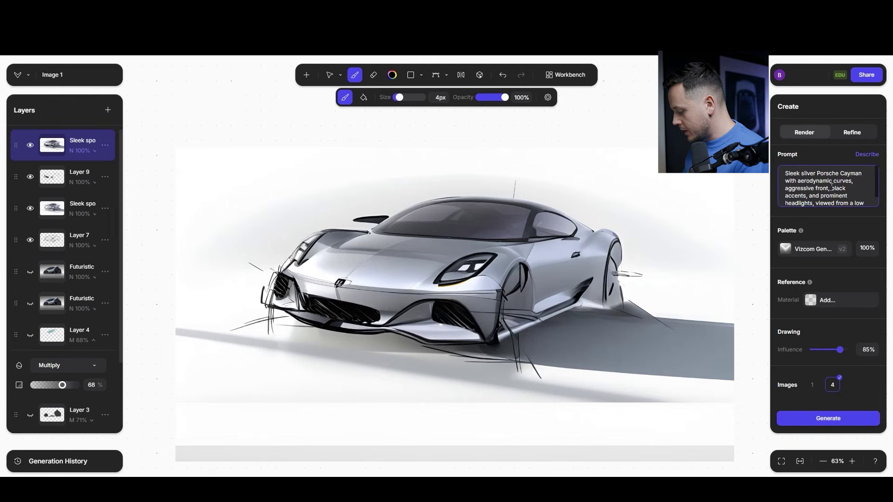
click(831, 188)
key(BackSpace)
key(BackSpace)
key(BackSpace)
key(BackSpace)
key(BackSpace)
key(BackSpace)
key(BackSpace)
key(BackSpace)
key(BackSpace)
key(BackSpace)
key(BackSpace)
key(BackSpace)
key(BackSpace)
key(BackSpace)
key(BackSpace)
key(BackSpace)
key(BackSpace)
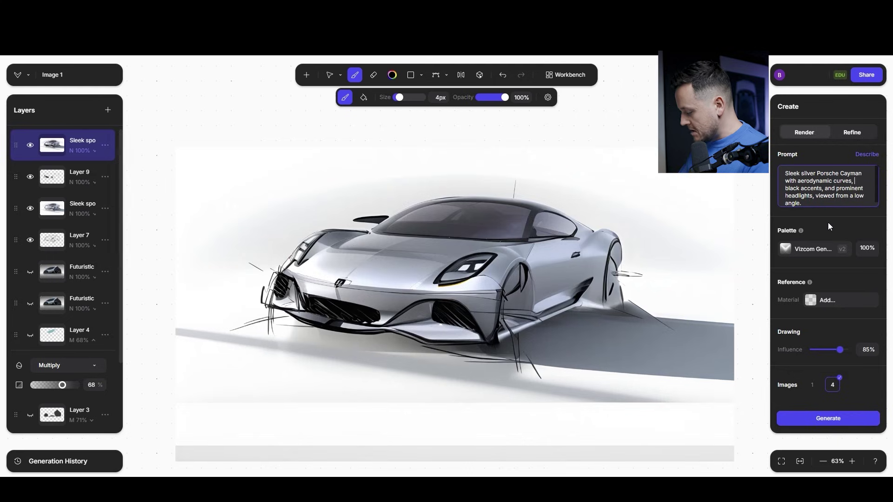
Generate four renders from the Porsche Cayman prompt, compare the results and discard them
click(809, 420)
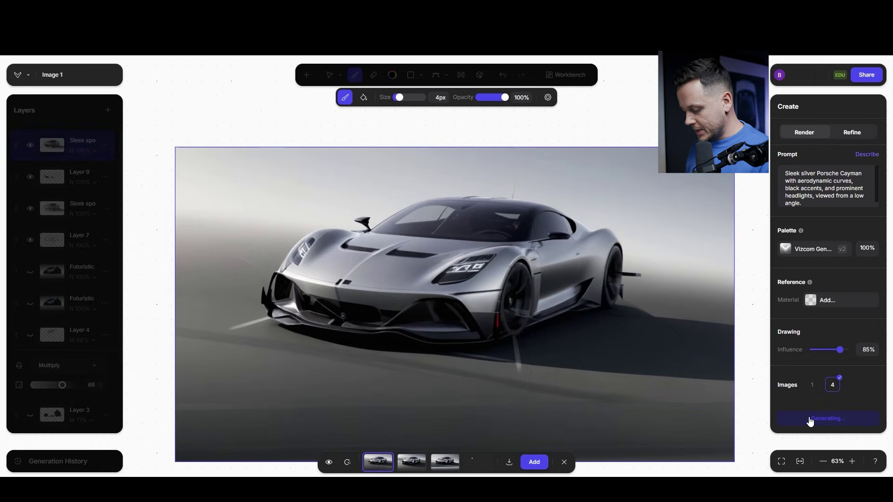
click(412, 462)
click(446, 462)
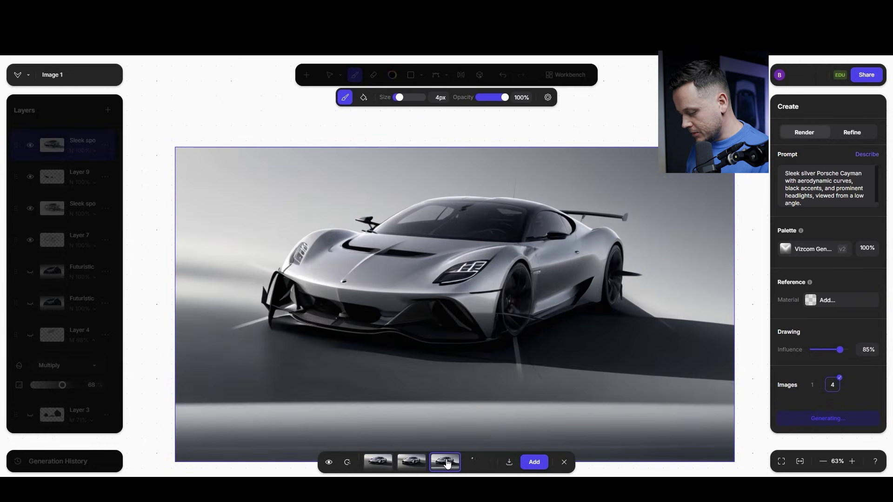
click(563, 463)
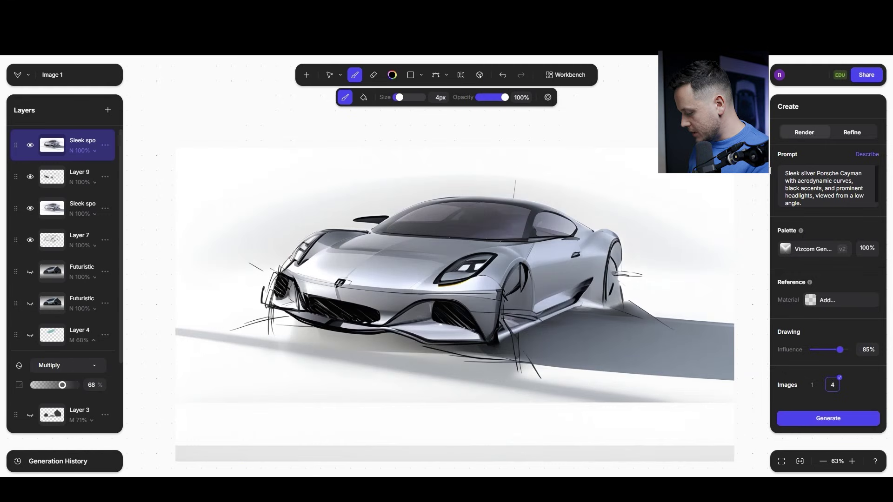